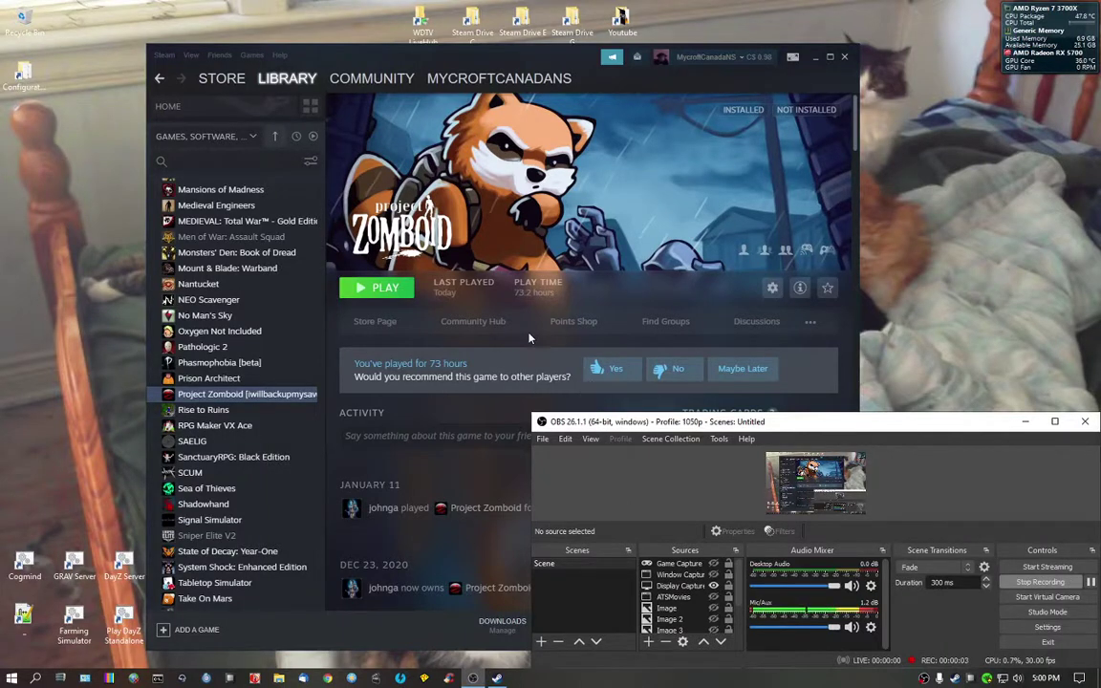
Bring Steam's Project Zomboid [willbackupmysave] library page in front of OBS.
left_click(566, 265)
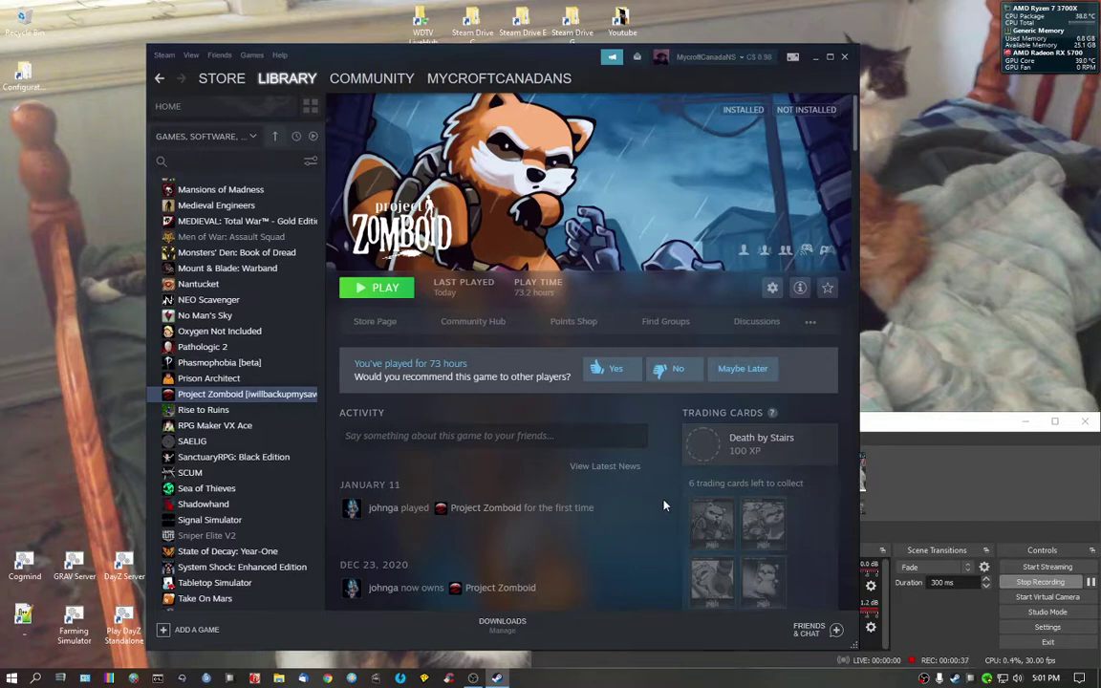
Open Project Zomboid's installed game folder through Manage > Browse local files.
right_click(284, 397)
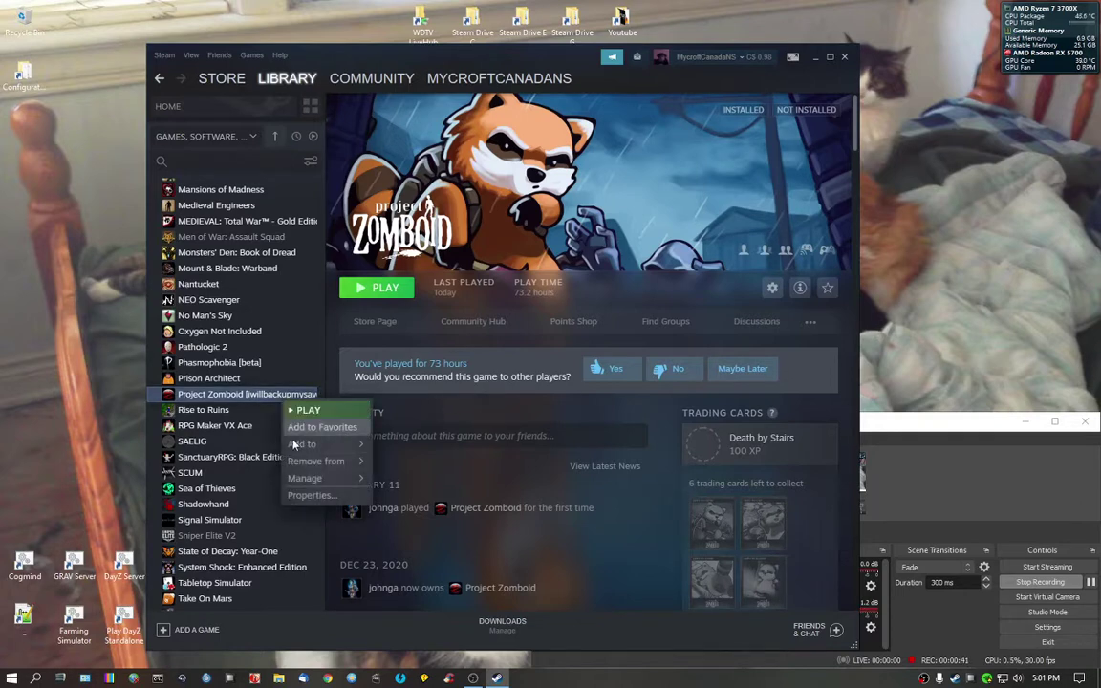
left_click(535, 375)
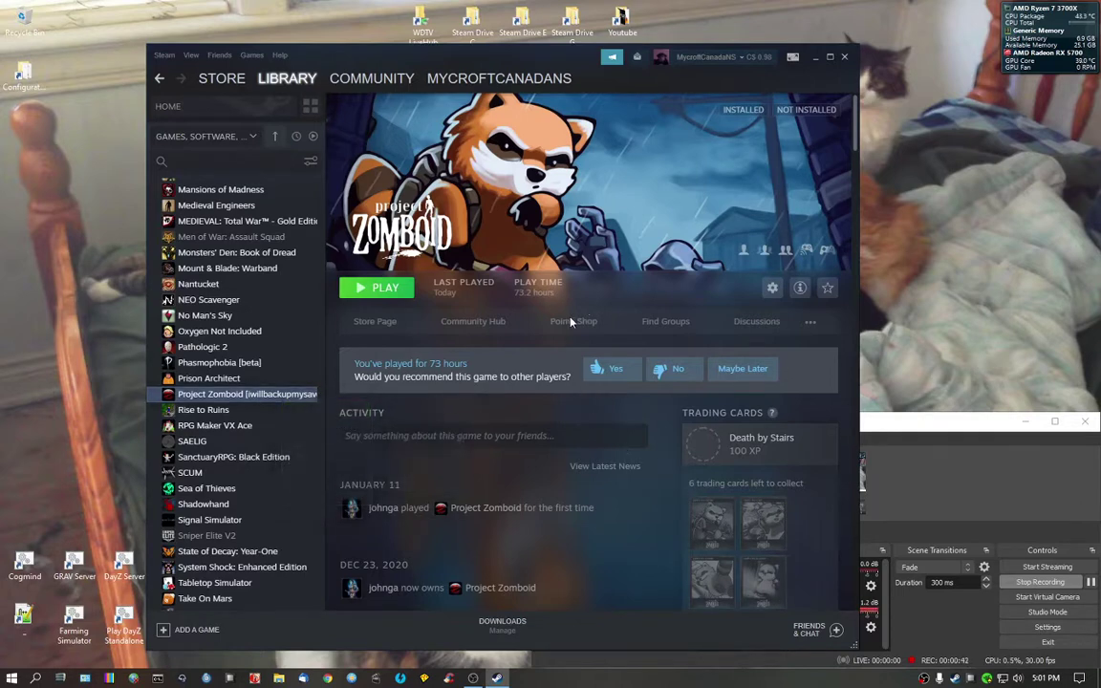
right_click(293, 395)
mouse_move(323, 452)
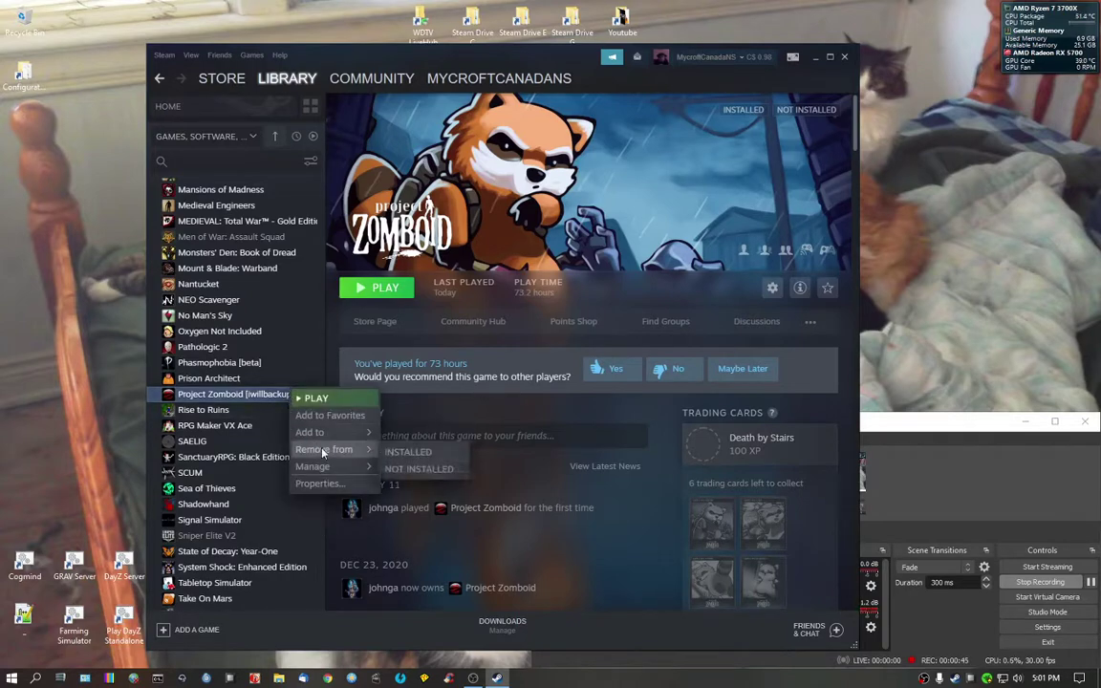
left_click(430, 484)
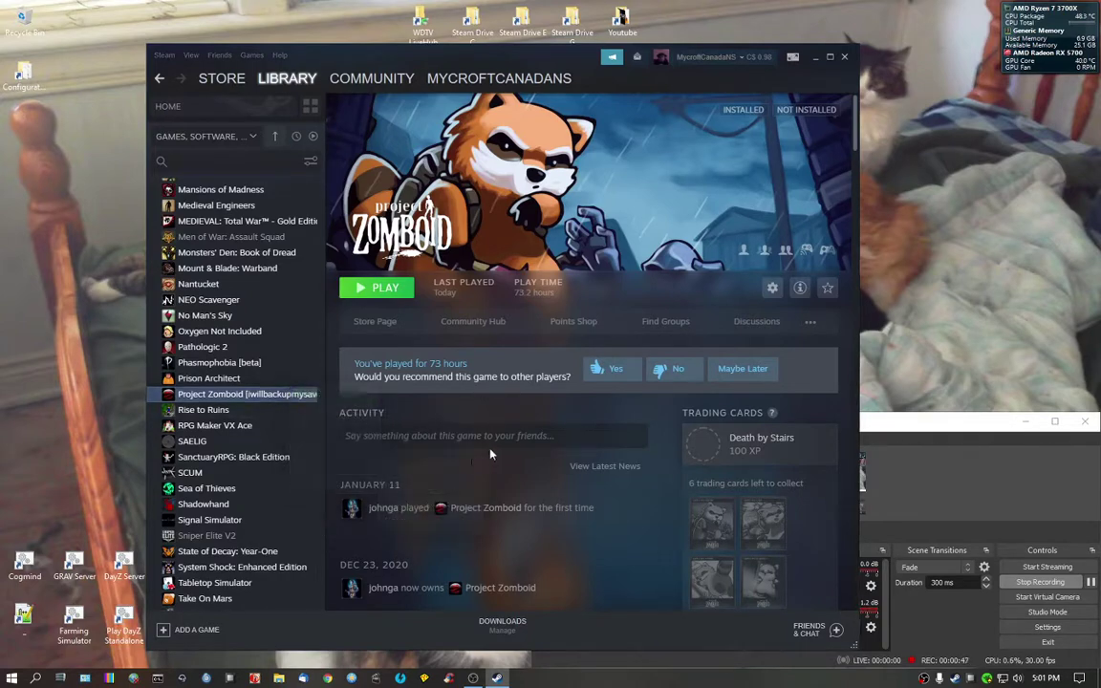
Open ProjectZomboid64.json from the game folder with Edit with Notepad++.
scroll(399, 329, "down", 10)
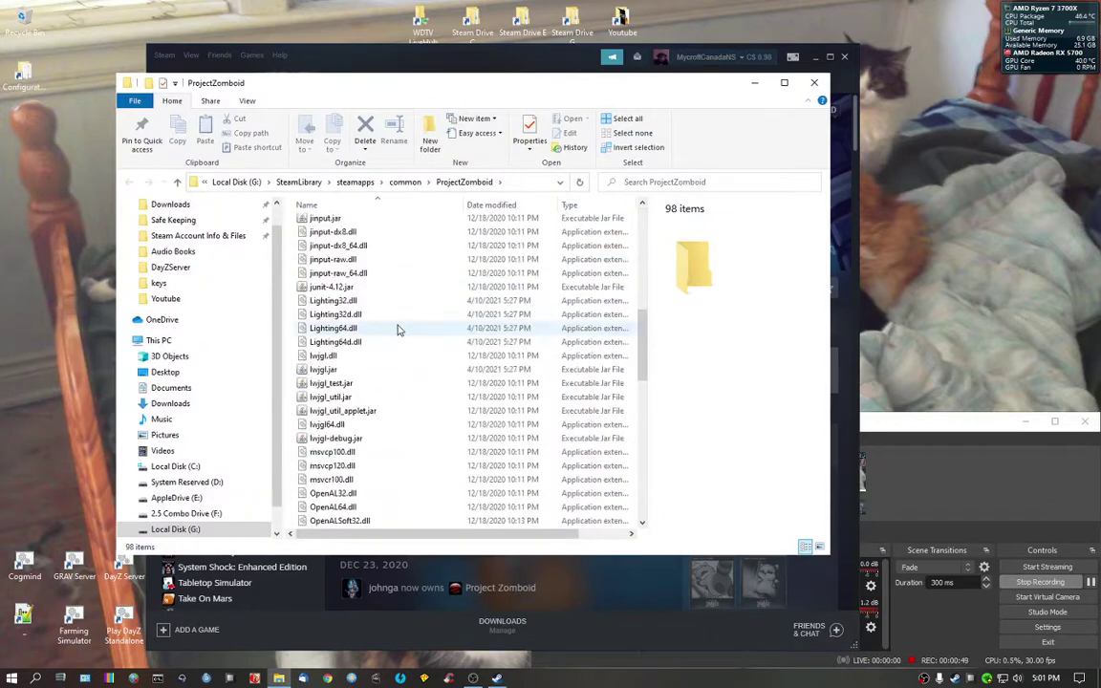
scroll(400, 329, "down", 6)
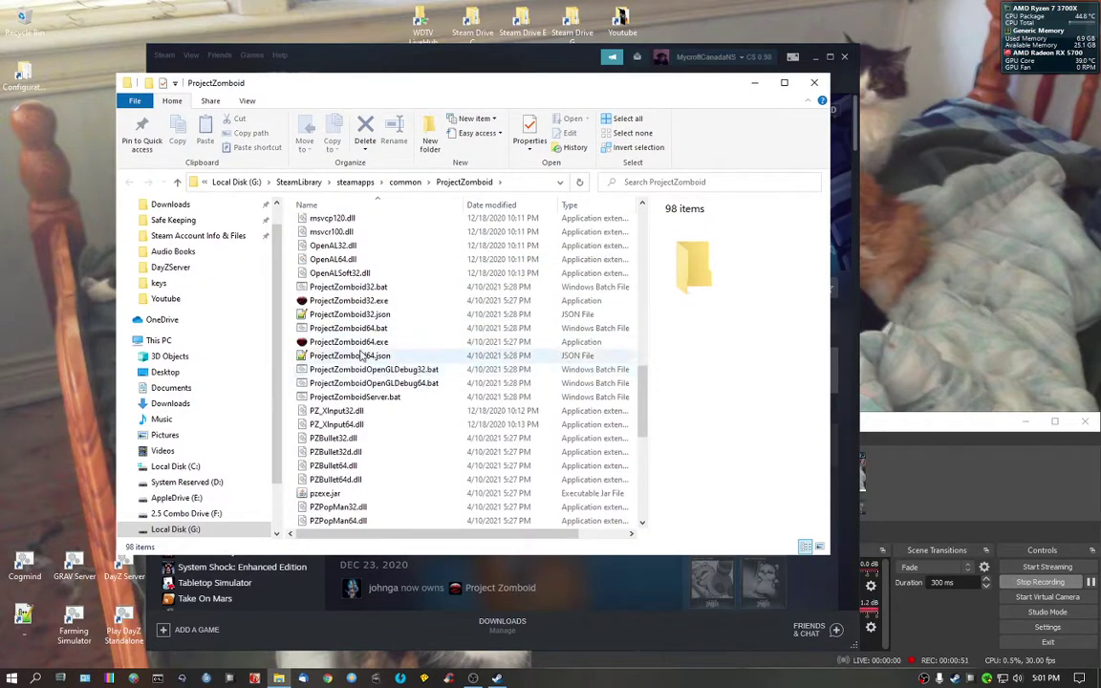
left_click(363, 355)
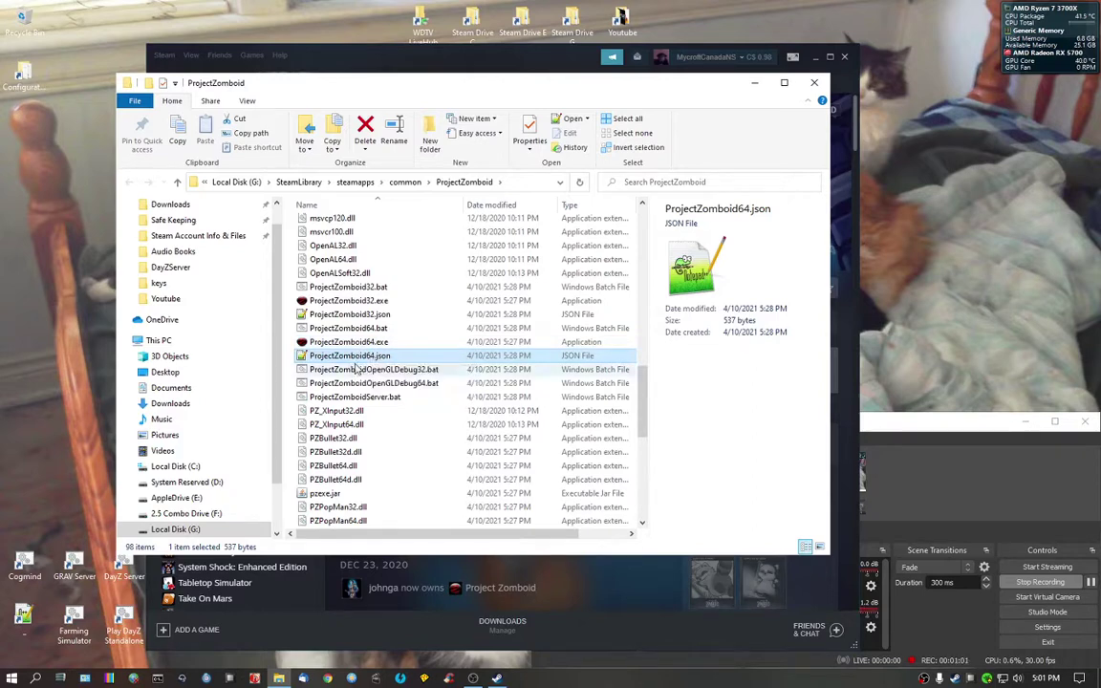
left_click(352, 357)
right_click(353, 358)
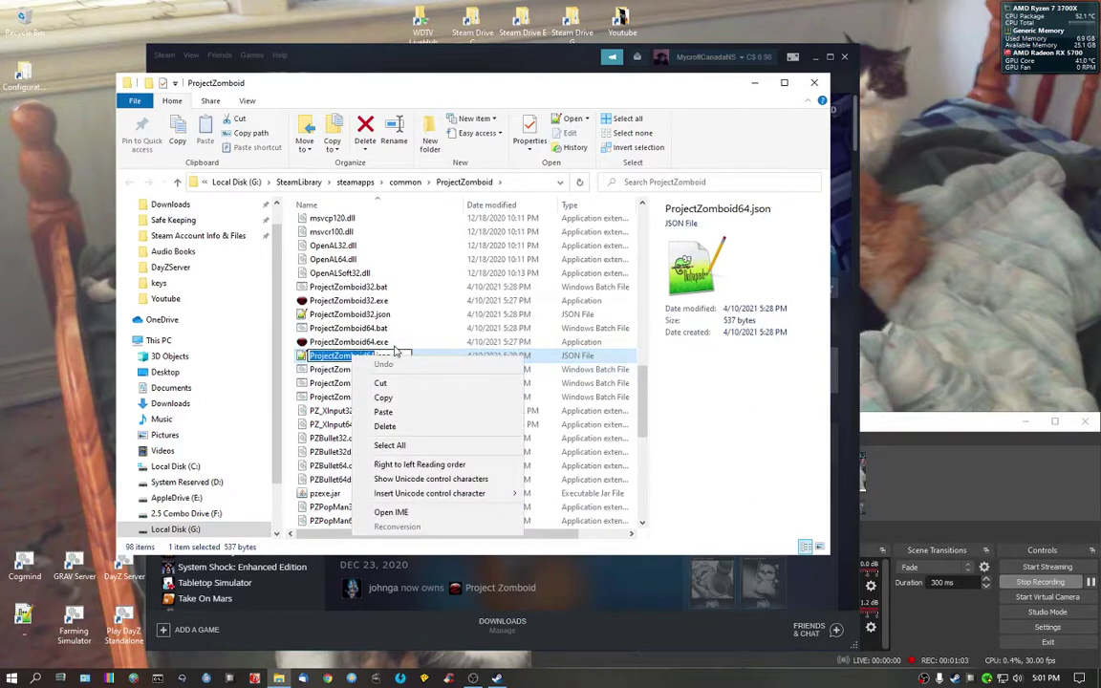
left_click(368, 342)
right_click(386, 356)
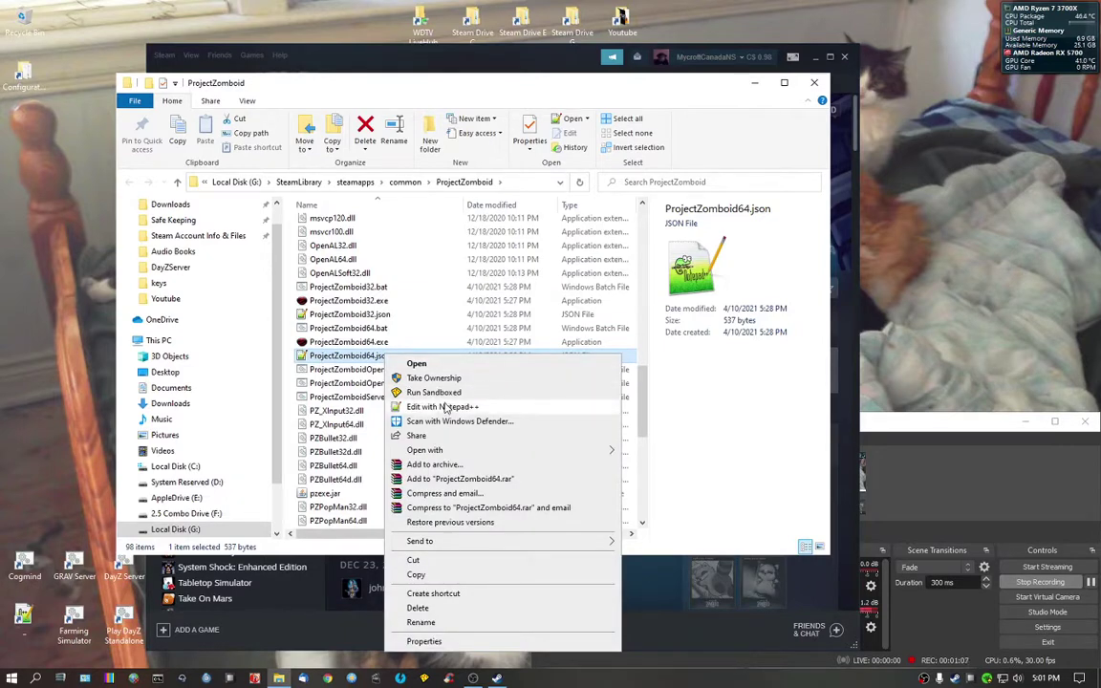
left_click(443, 408)
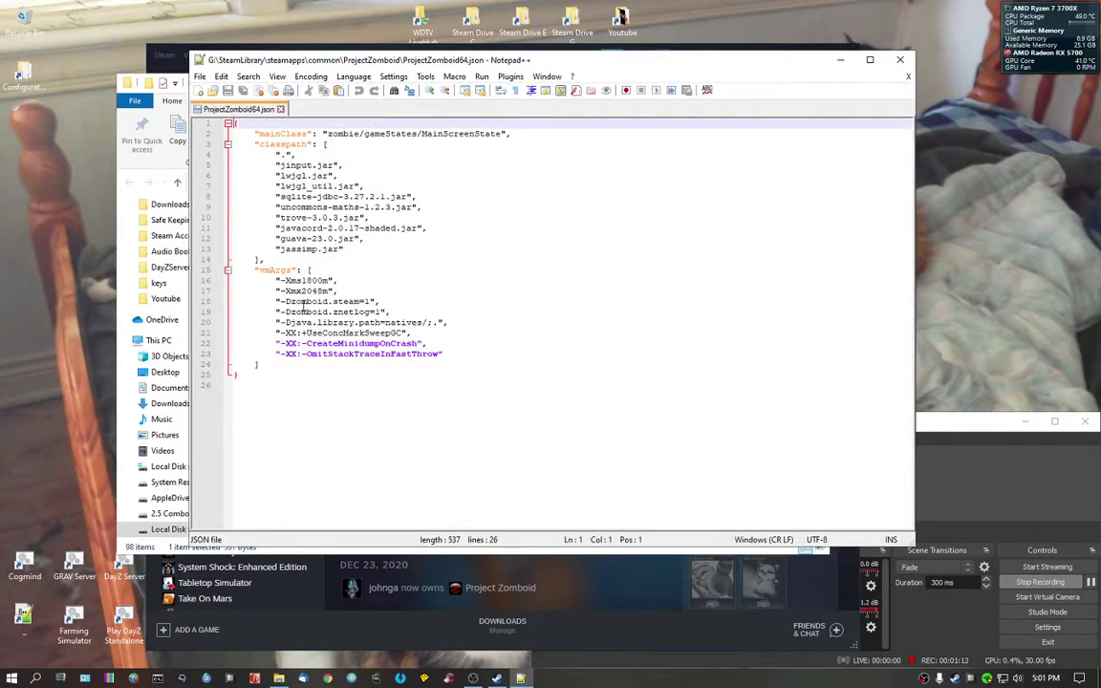
Change -Dzomboid.steam=1 to 0 on line 18 and save ProjectZomboid64.json.
left_click(300, 302)
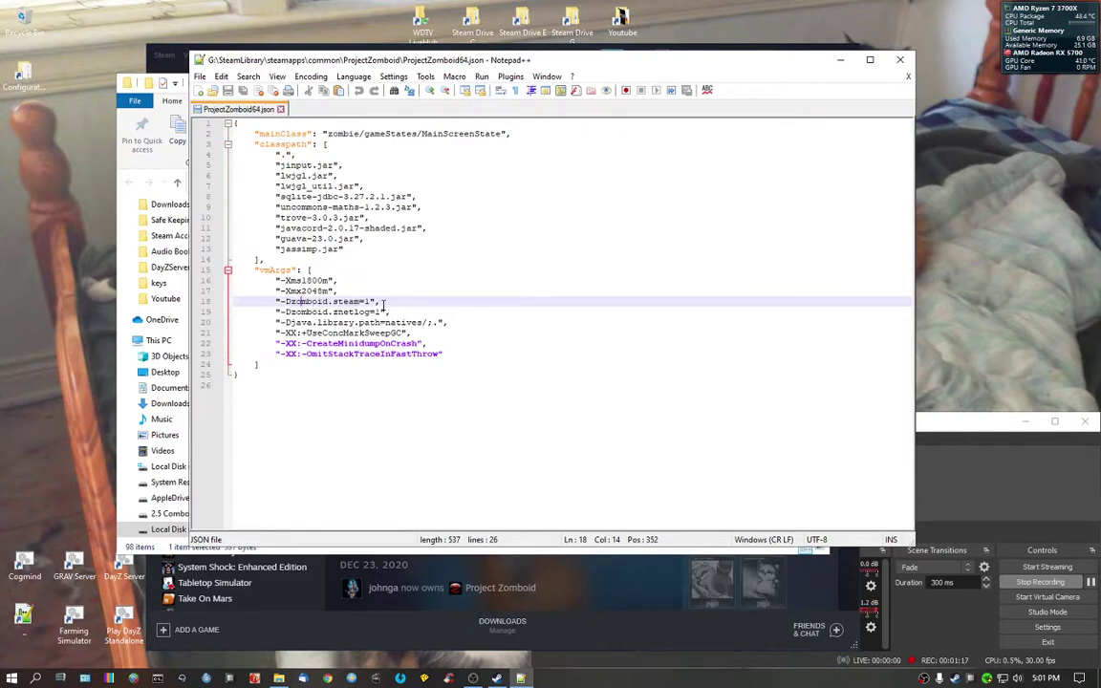
left_click(364, 301)
key("Delete")
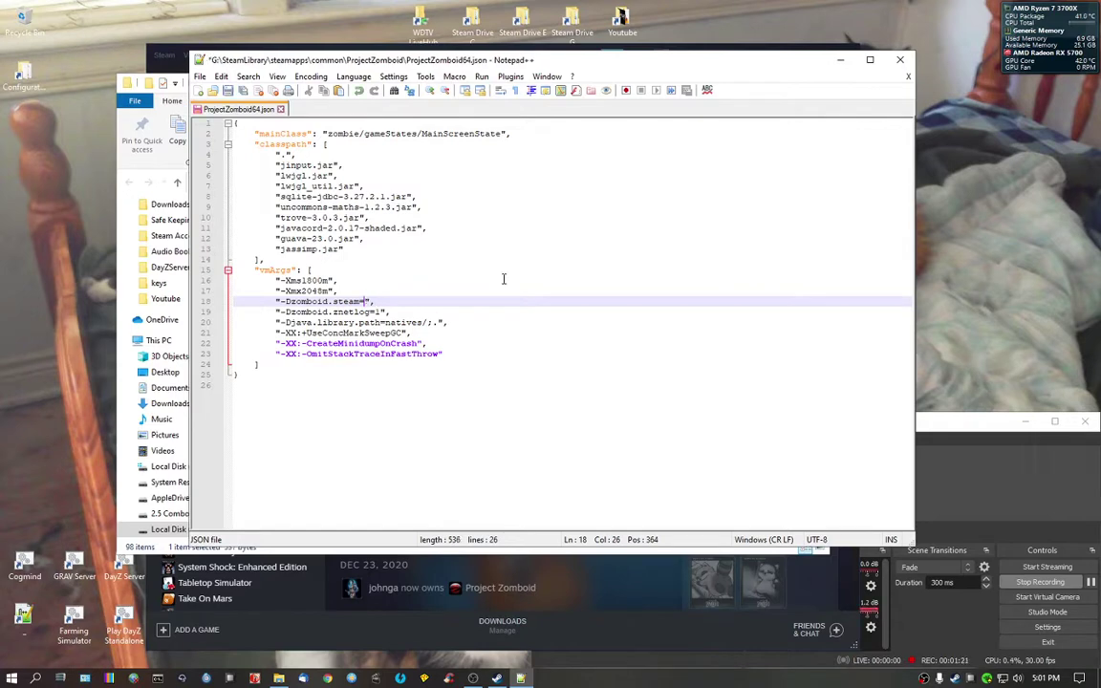
left_click(229, 91)
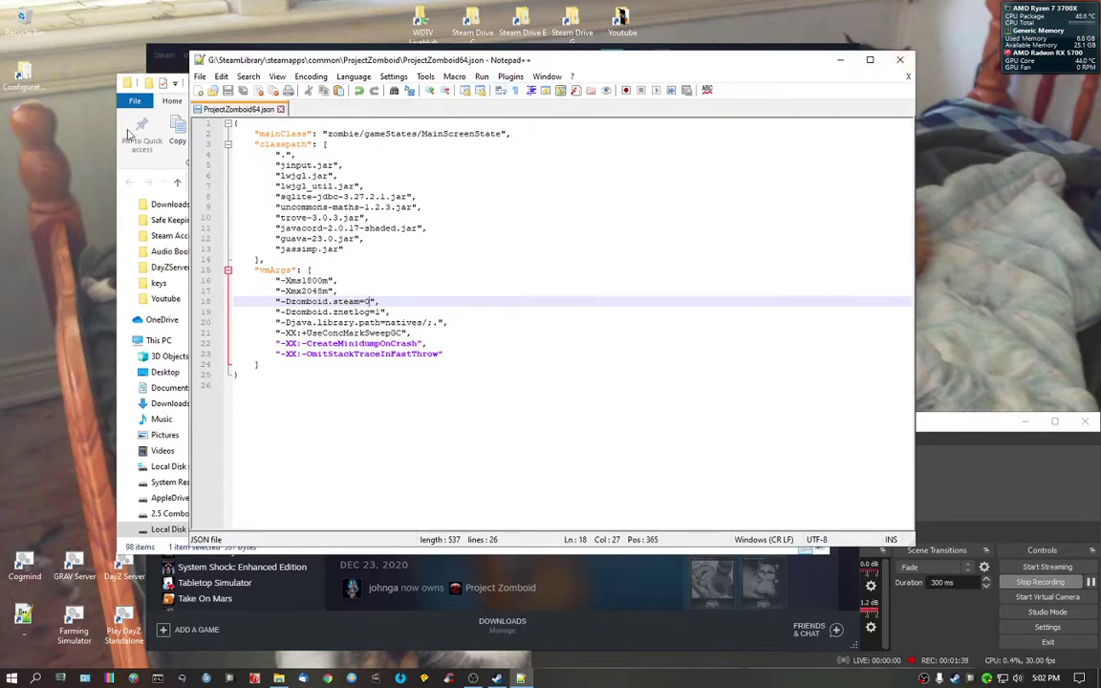
left_click(121, 162)
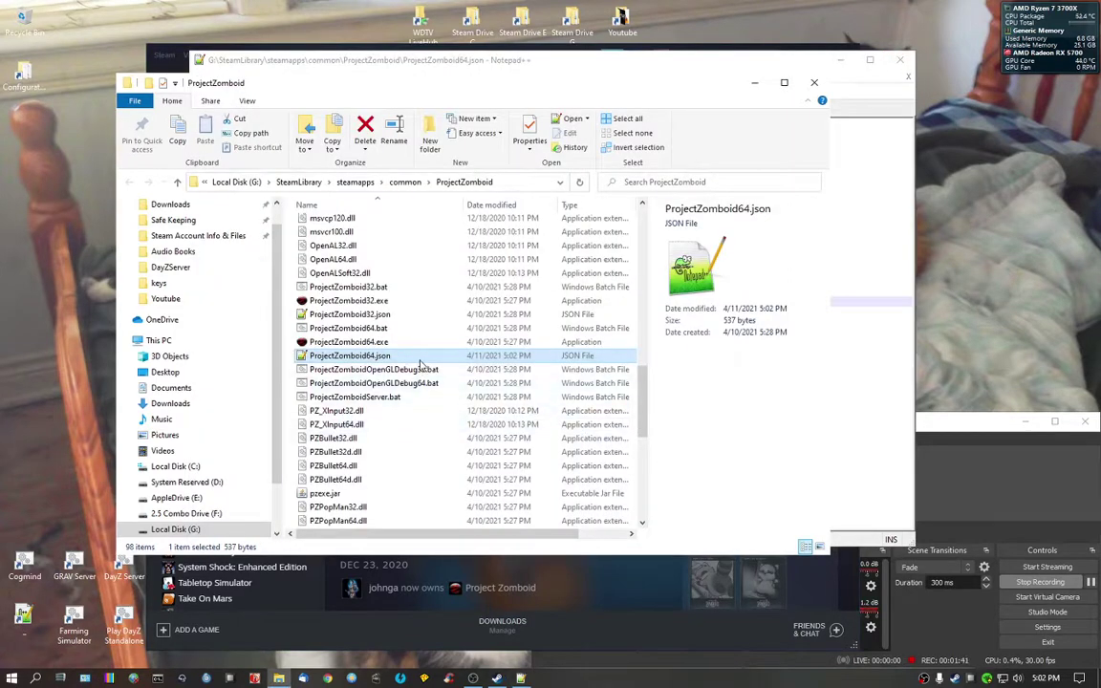
Make a copy of ProjectZomboid64.json in the same folder and close Notepad++.
left_click_drag(380, 355, 653, 421)
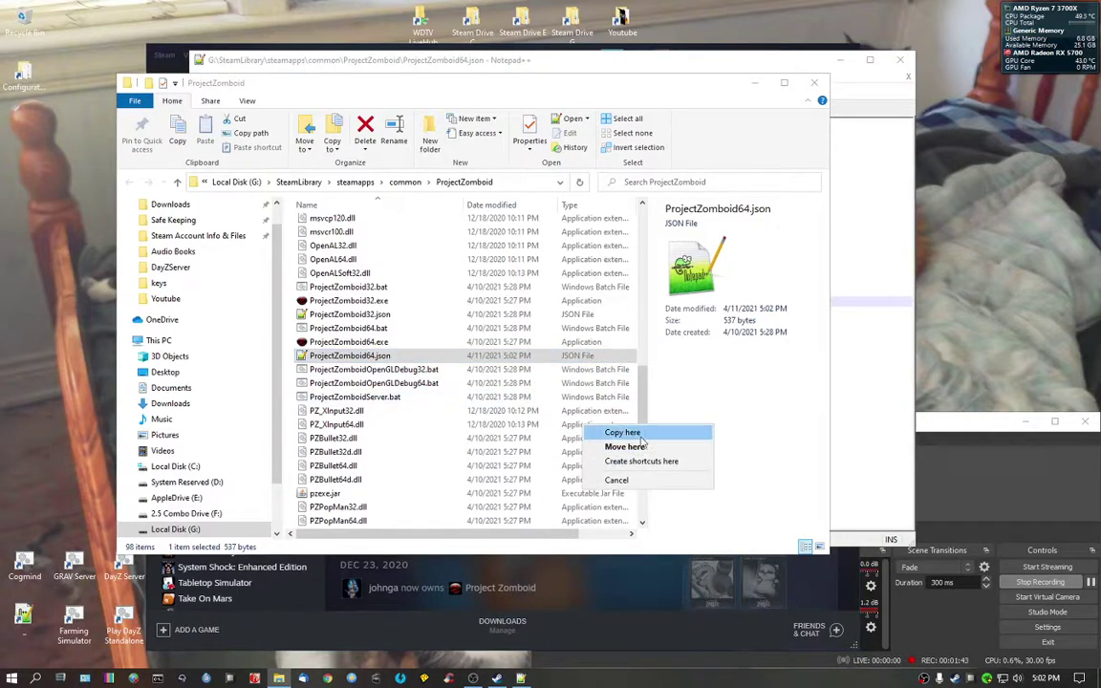
left_click(671, 431)
left_click(764, 63)
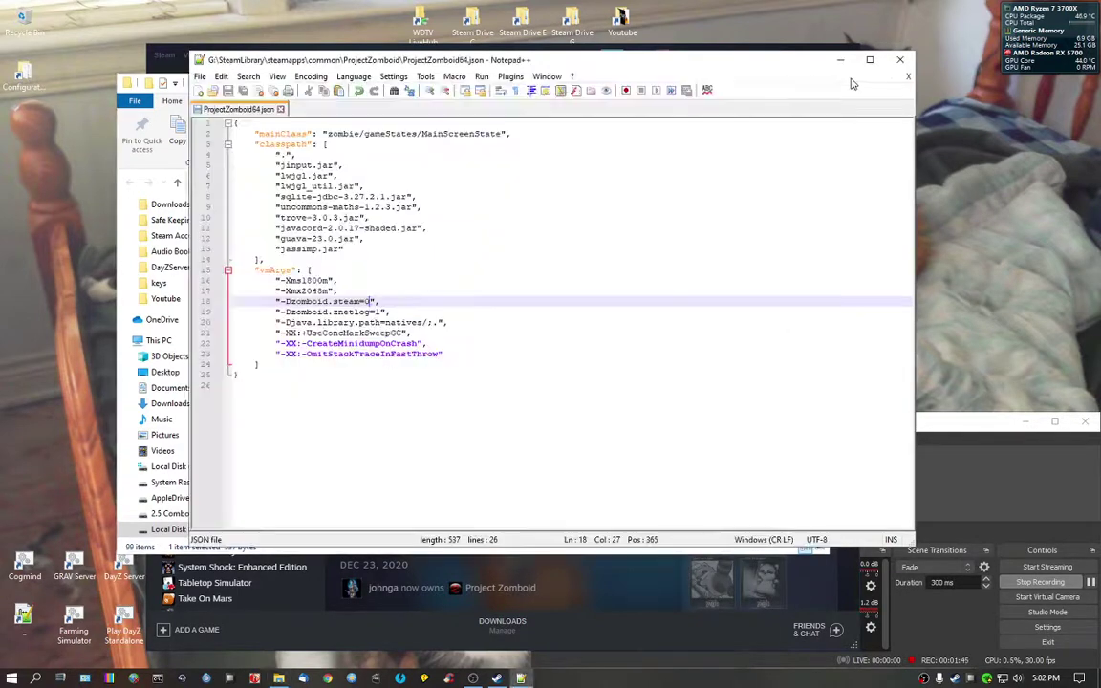
left_click(901, 61)
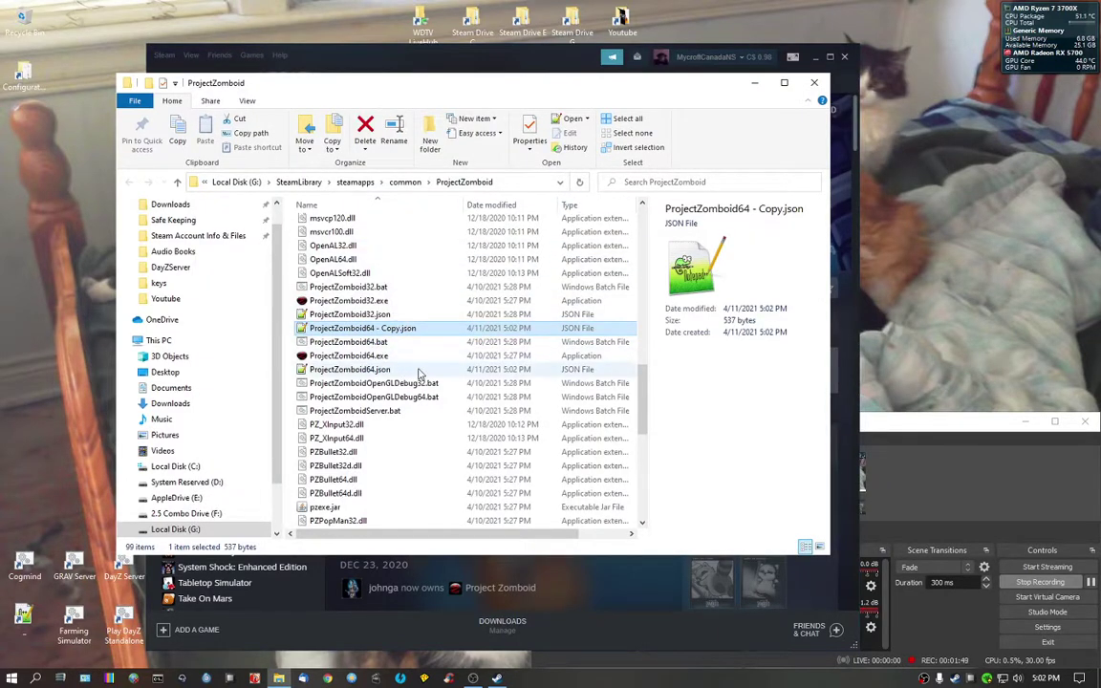
Rename the copy to '.json' and send it to the Recycle Bin.
key("F2")
key("BackSpace")
key("Return")
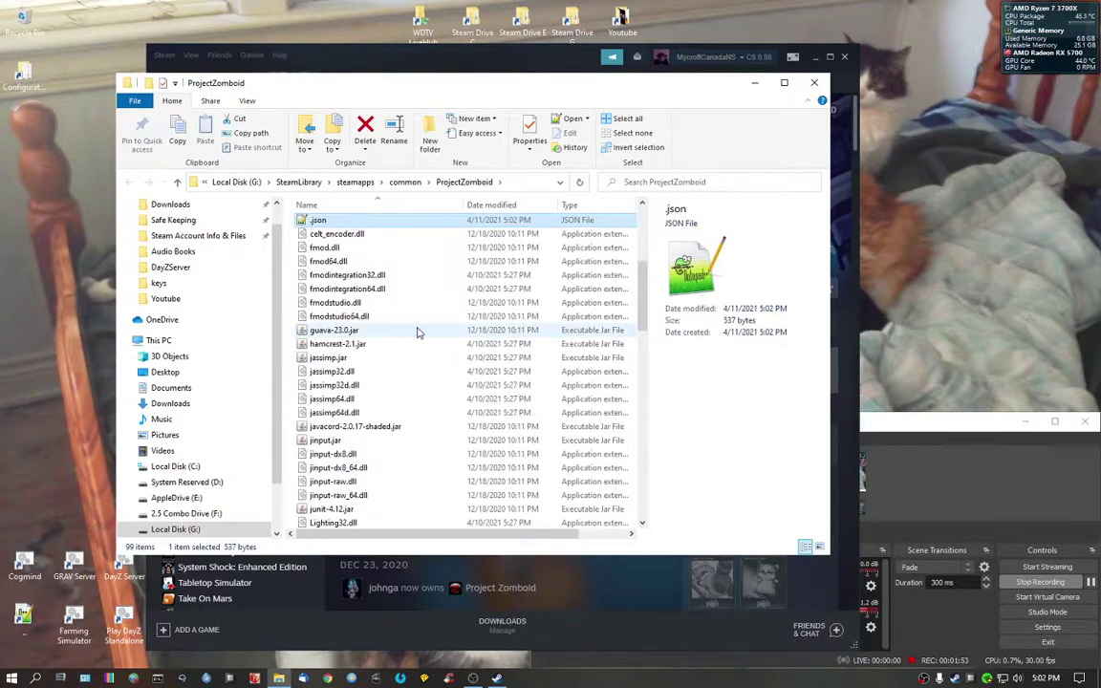
right_click(330, 220)
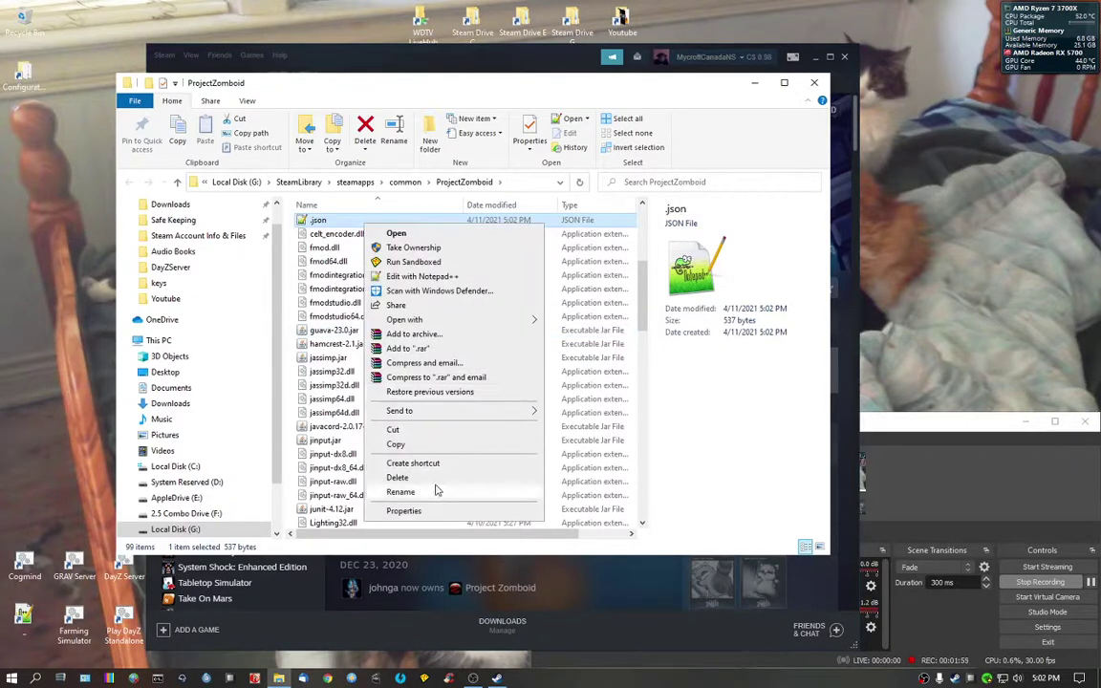
left_click(359, 441)
left_click(602, 394)
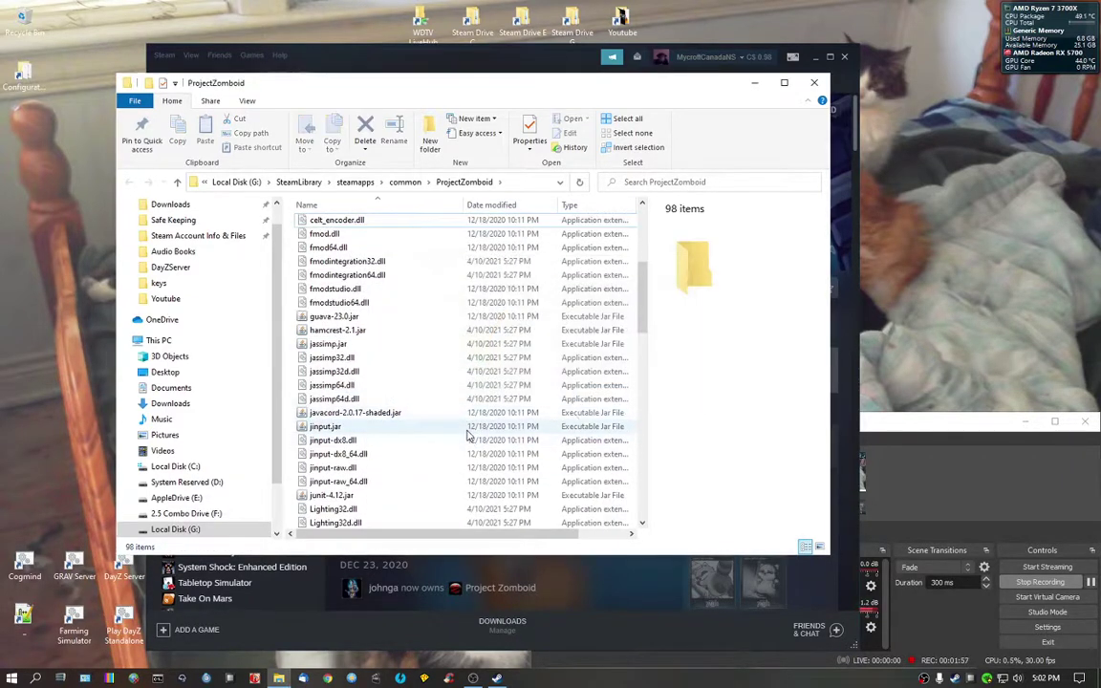
Close File Explorer and exit the Steam client.
scroll(454, 434, "down", 4)
left_click(750, 83)
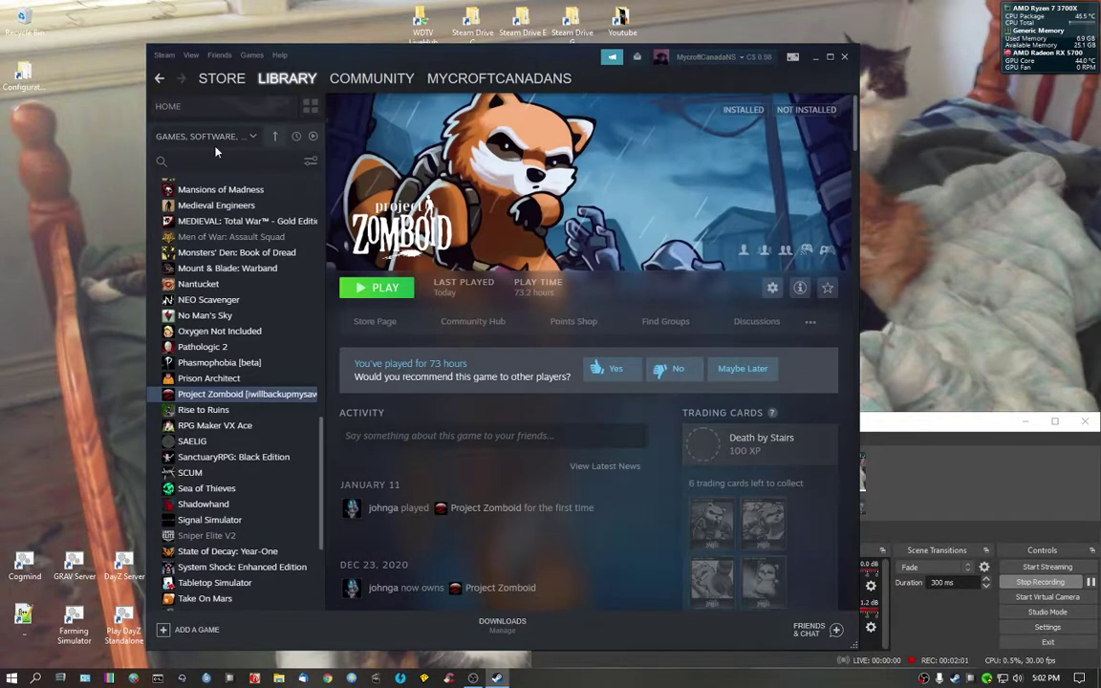
left_click(164, 55)
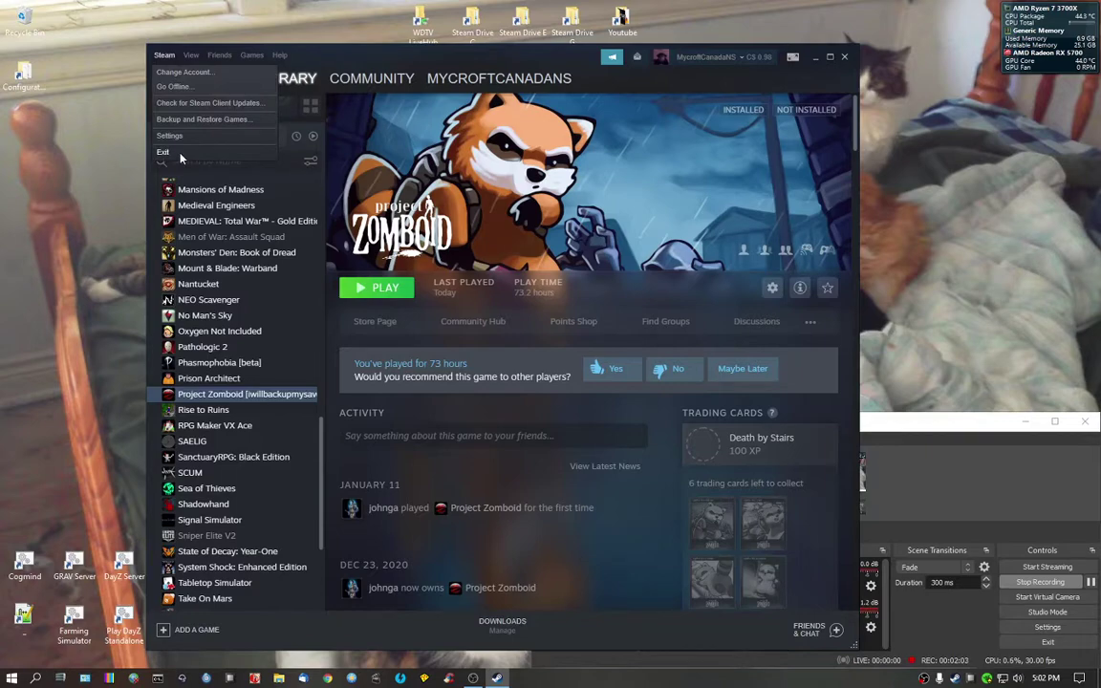
left_click(164, 152)
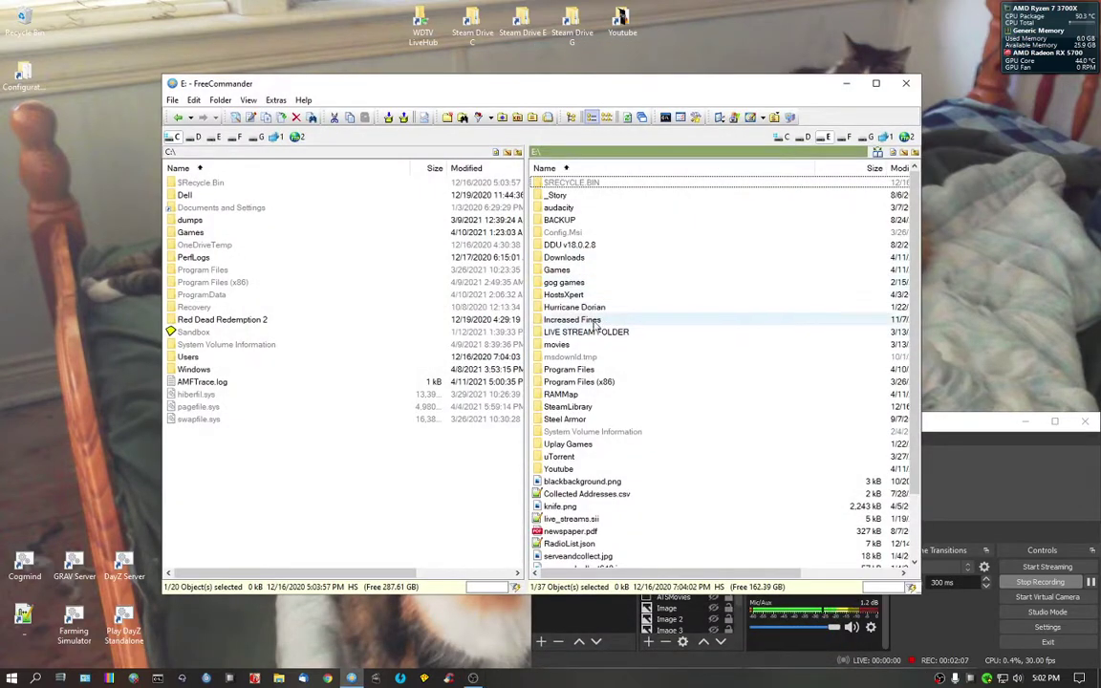
Browse the G: drive into SteamLibrary\steamapps\workshop\content.
left_click(867, 138)
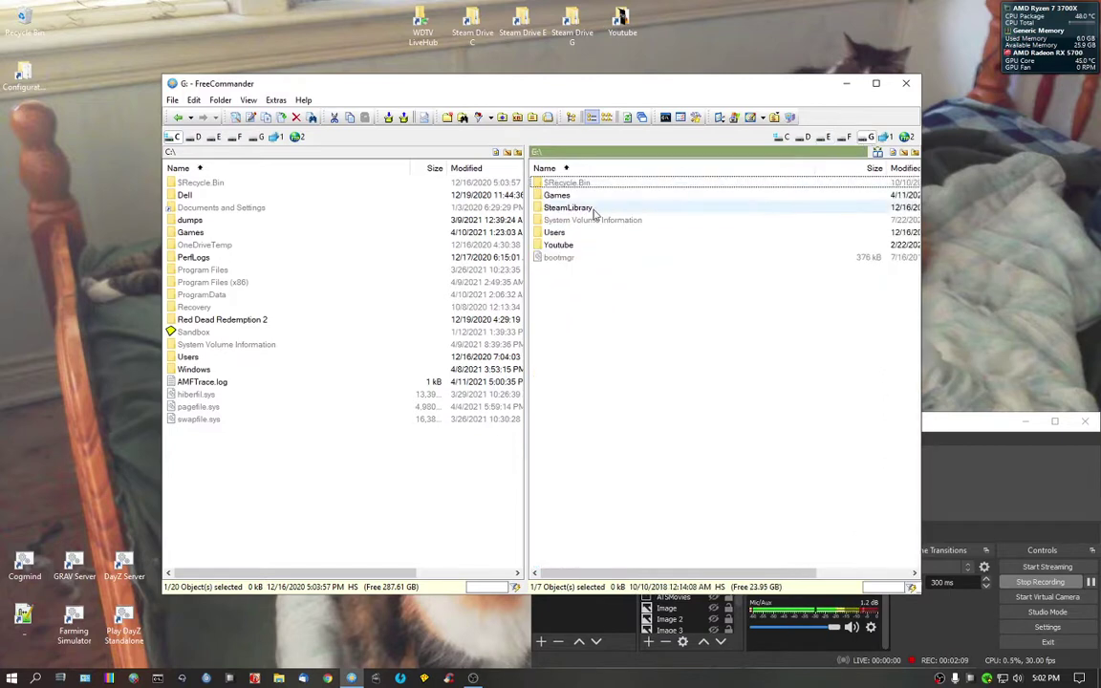
double_click(590, 211)
double_click(571, 195)
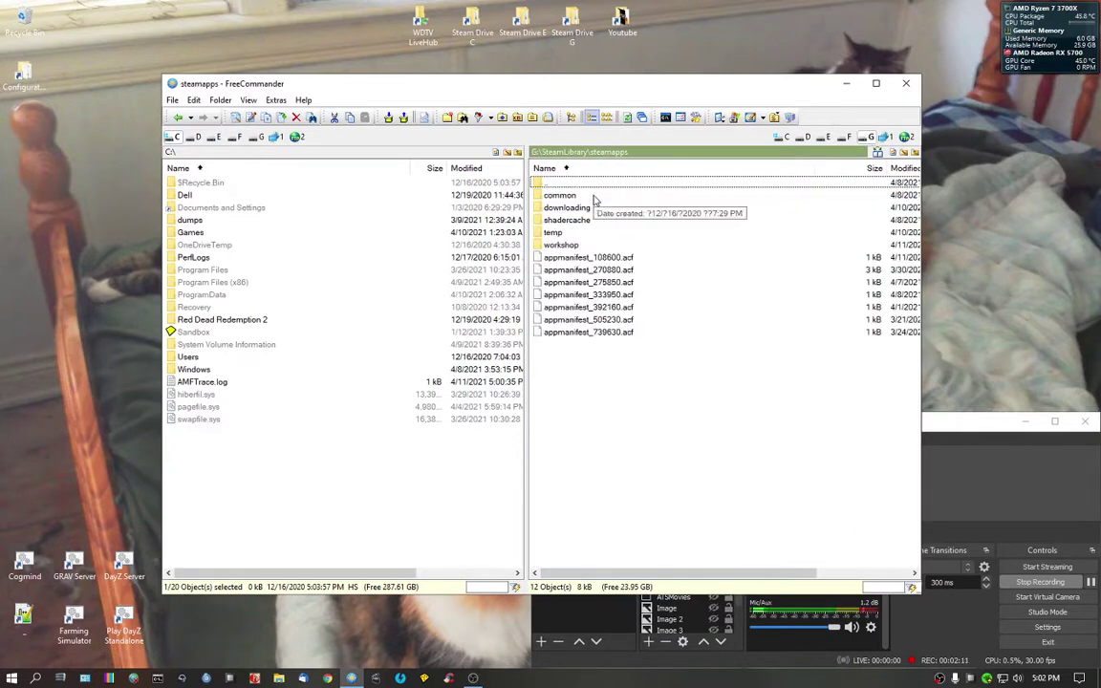
double_click(573, 245)
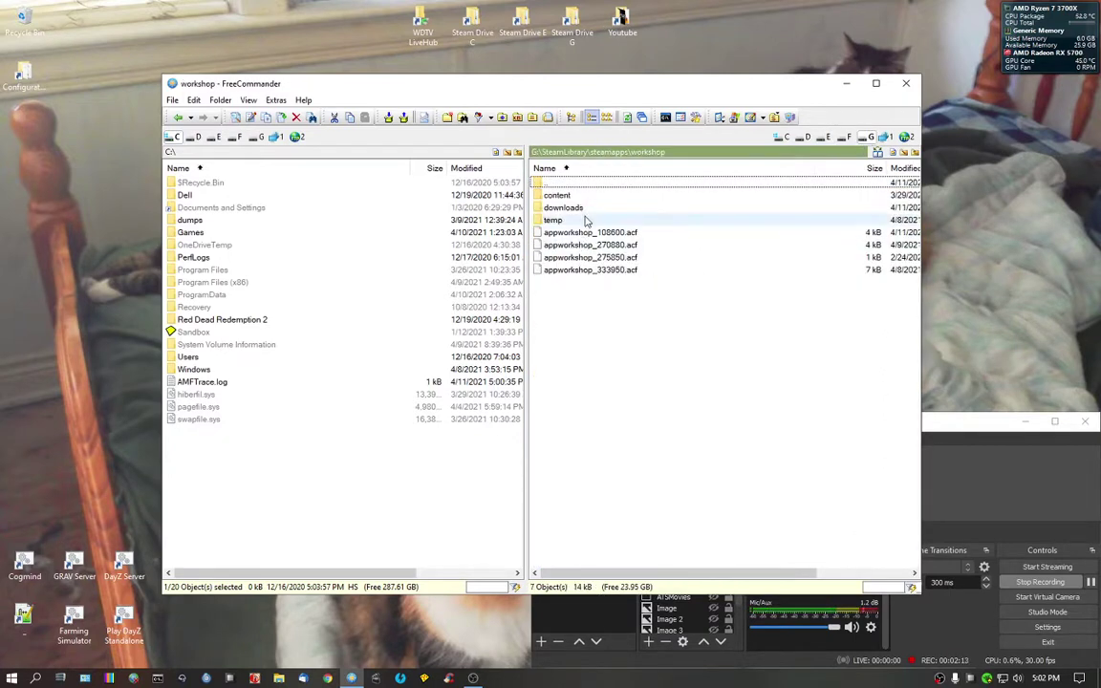
double_click(587, 197)
Go back up to steamapps, open common\ProjectZomboid and select ProjectZomboid64.exe.
double_click(593, 184)
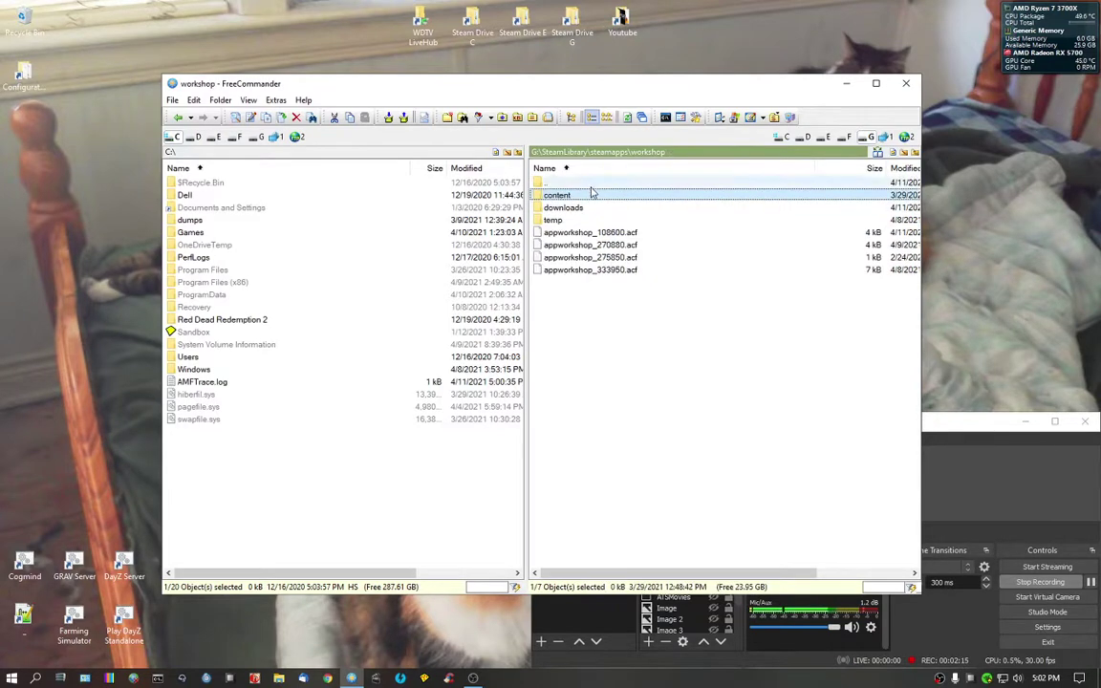
double_click(593, 183)
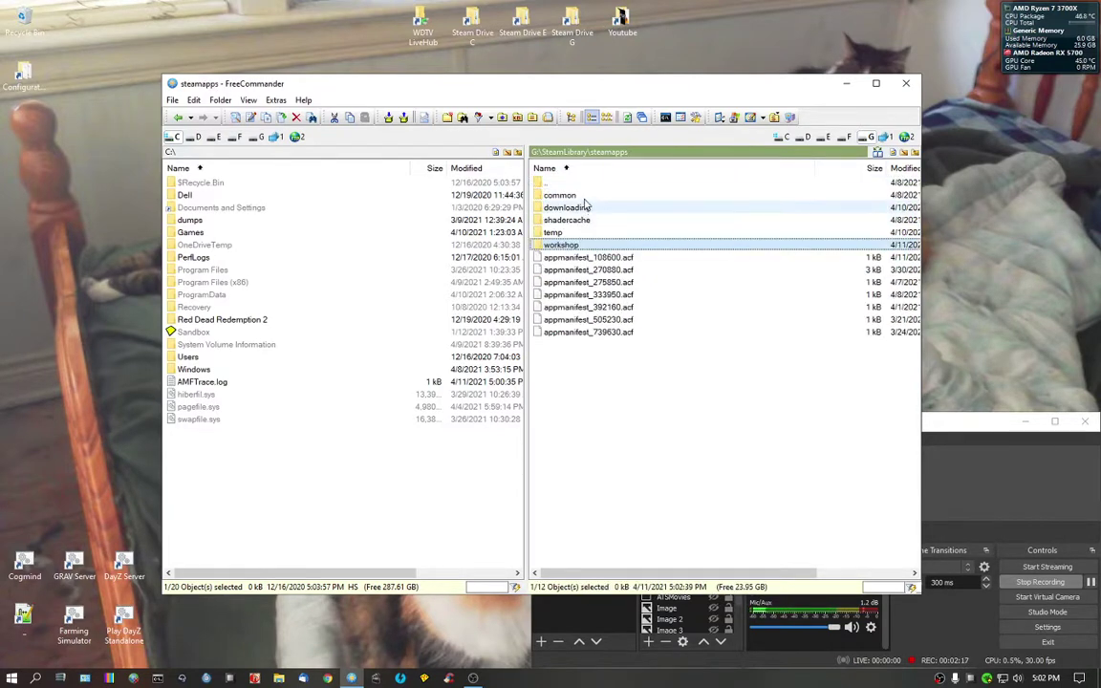
double_click(593, 195)
double_click(571, 257)
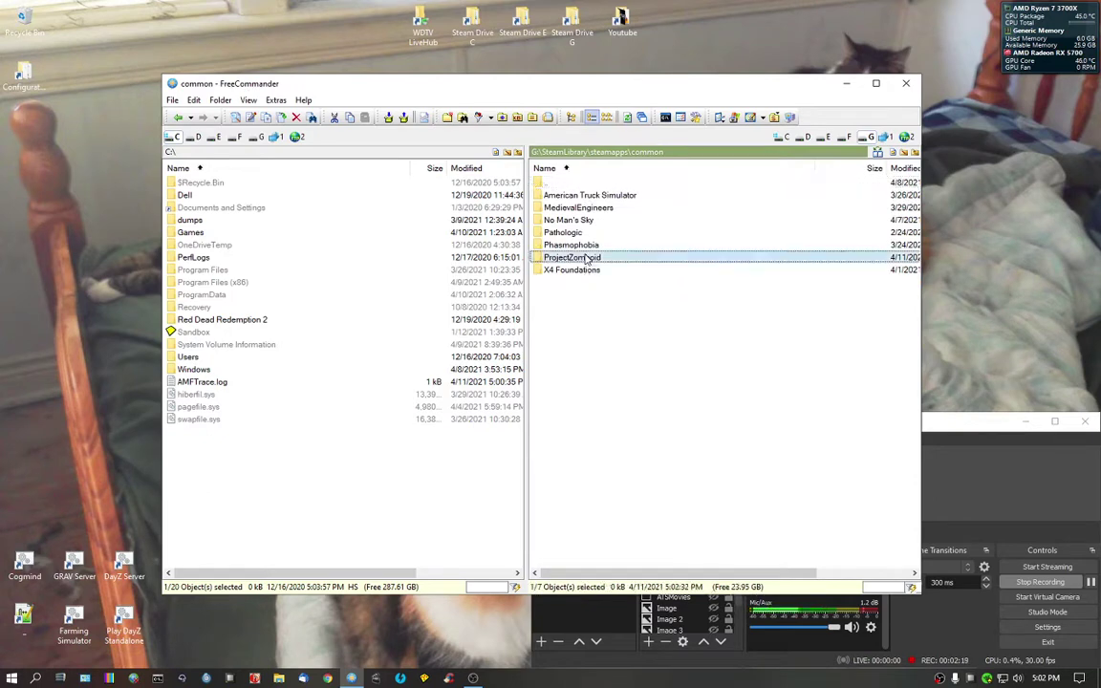
scroll(587, 382, "down", 7)
scroll(587, 382, "down", 8)
left_click(602, 408)
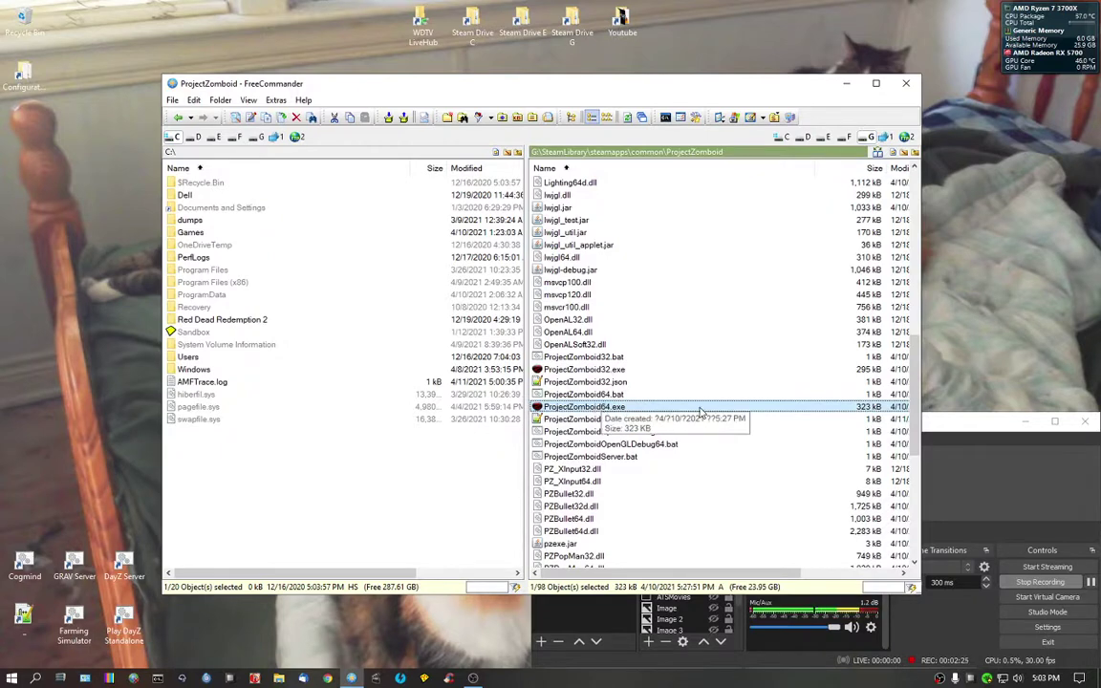
Launch ProjectZomboid64.exe directly, move its window top-left and dismiss the welcome message.
double_click(616, 408)
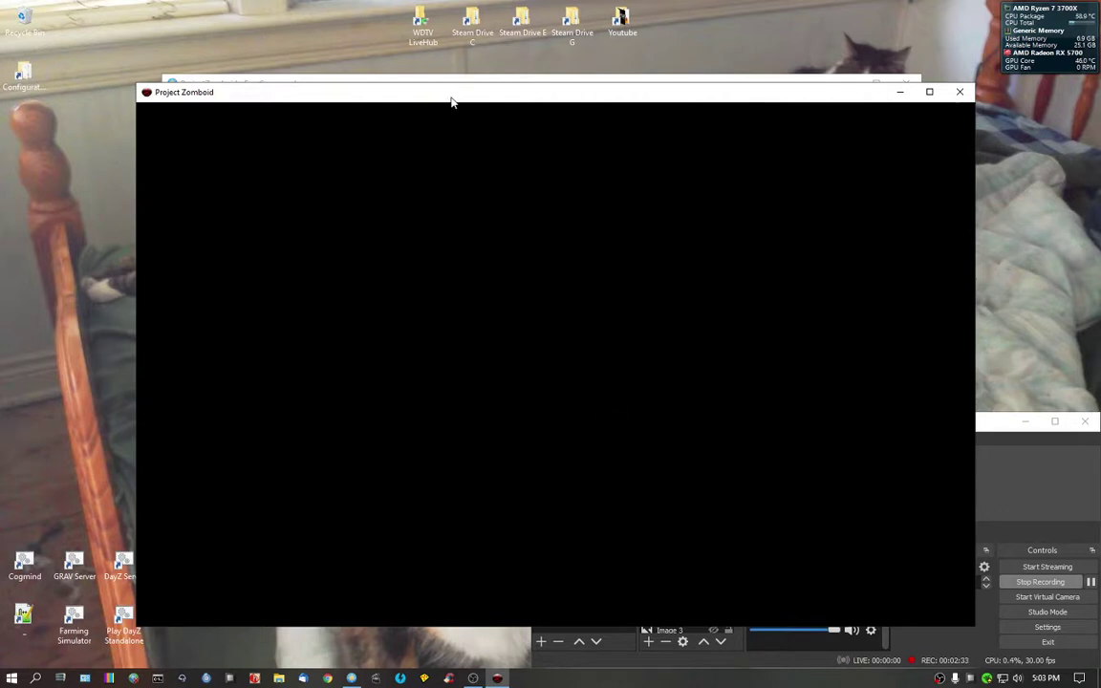
left_click_drag(445, 100, 318, 25)
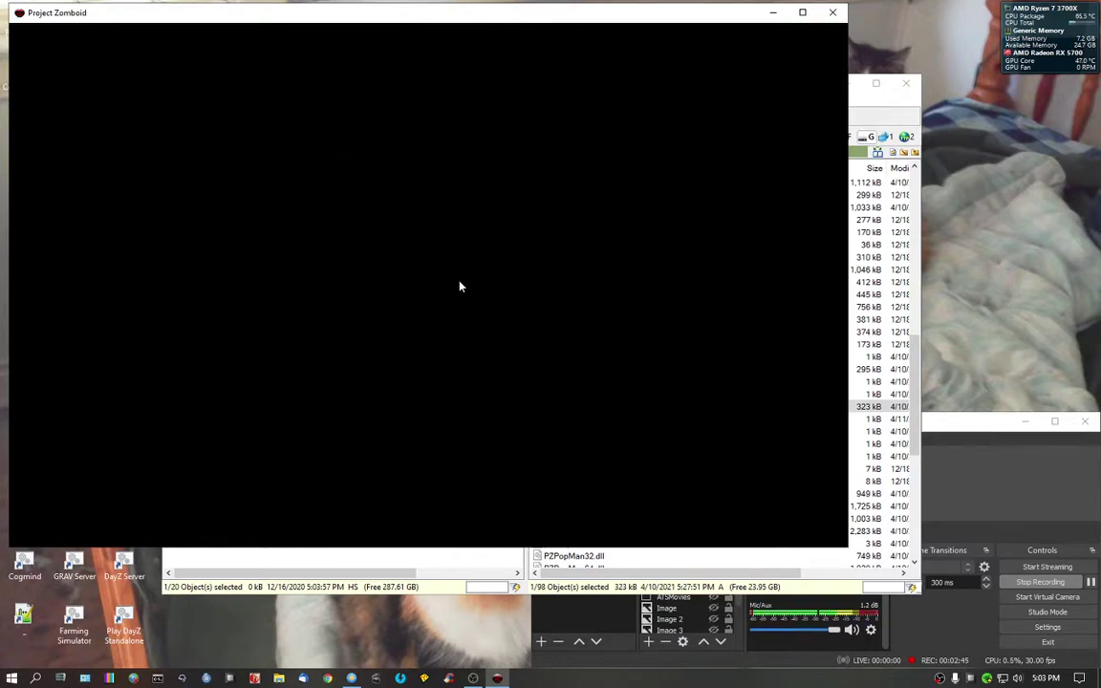
left_click(427, 468)
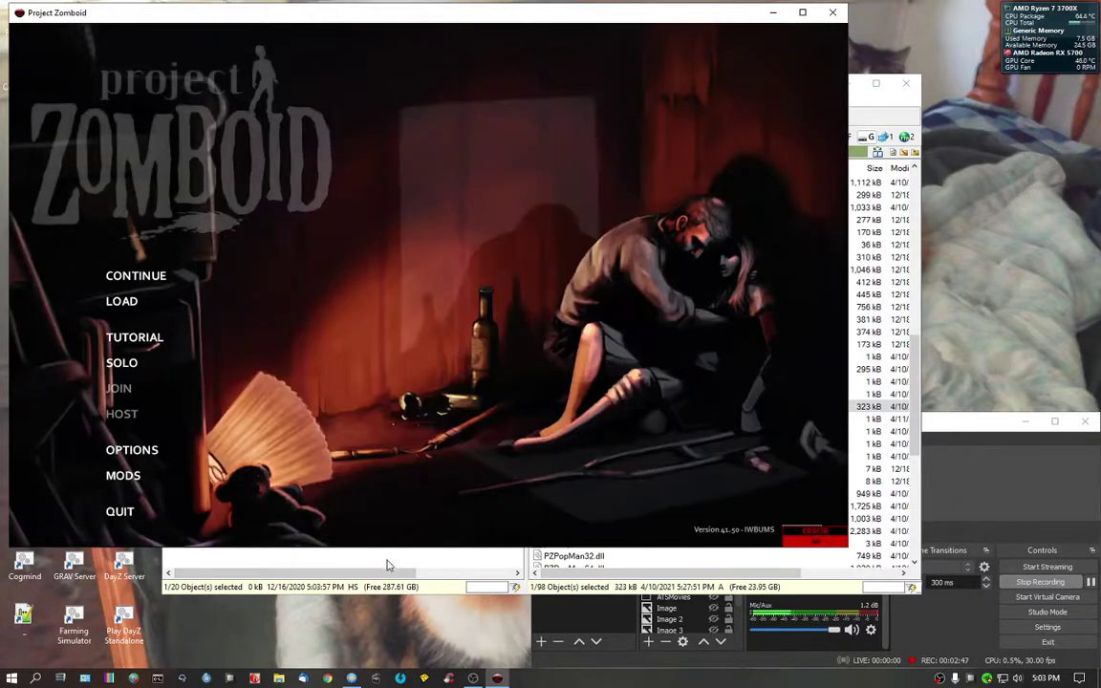
In FreeCommander's left panel, go from Documents up to the user folder, then into Zomboid\mods.
left_click(386, 562)
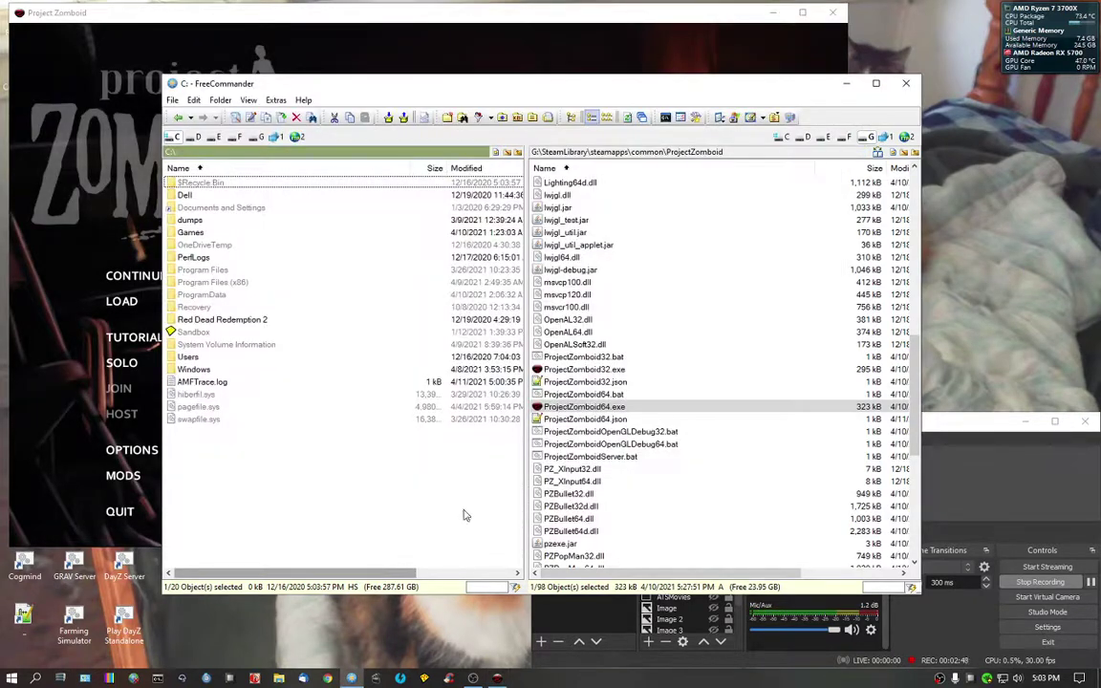
left_click(548, 116)
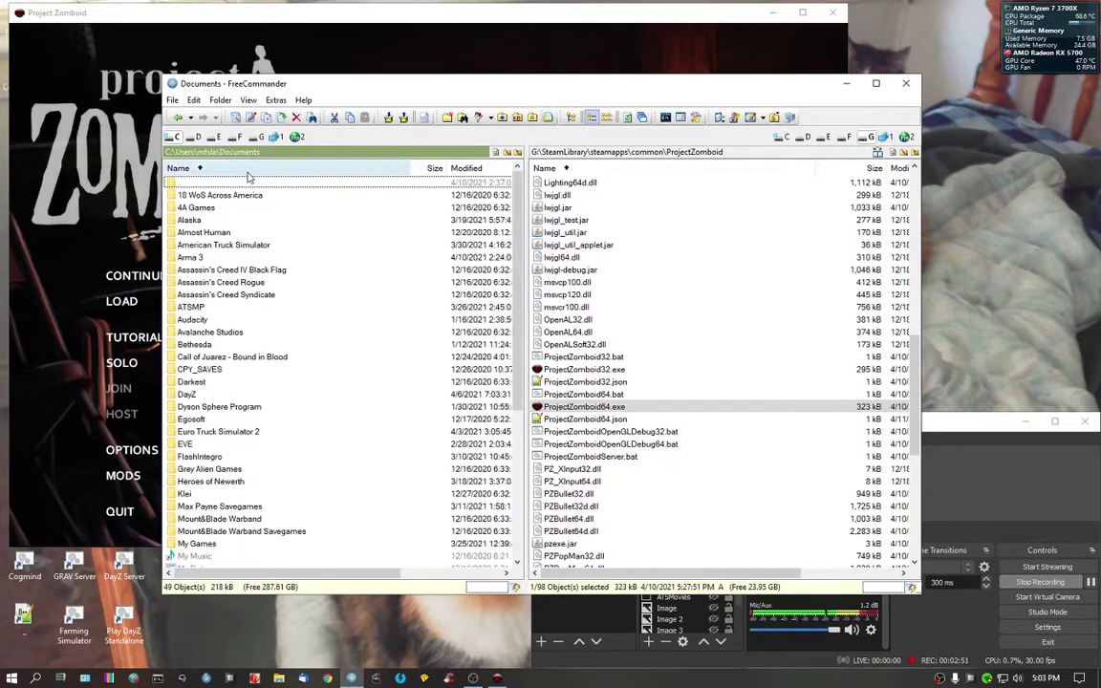
double_click(245, 182)
scroll(256, 329, "down", 2)
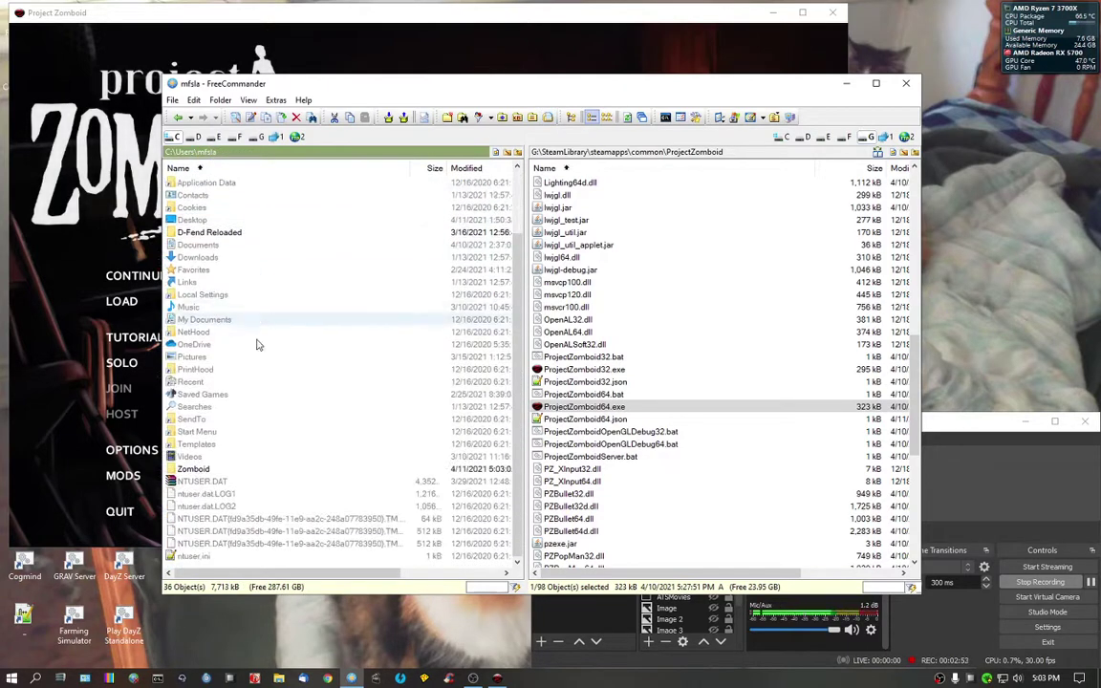
double_click(258, 468)
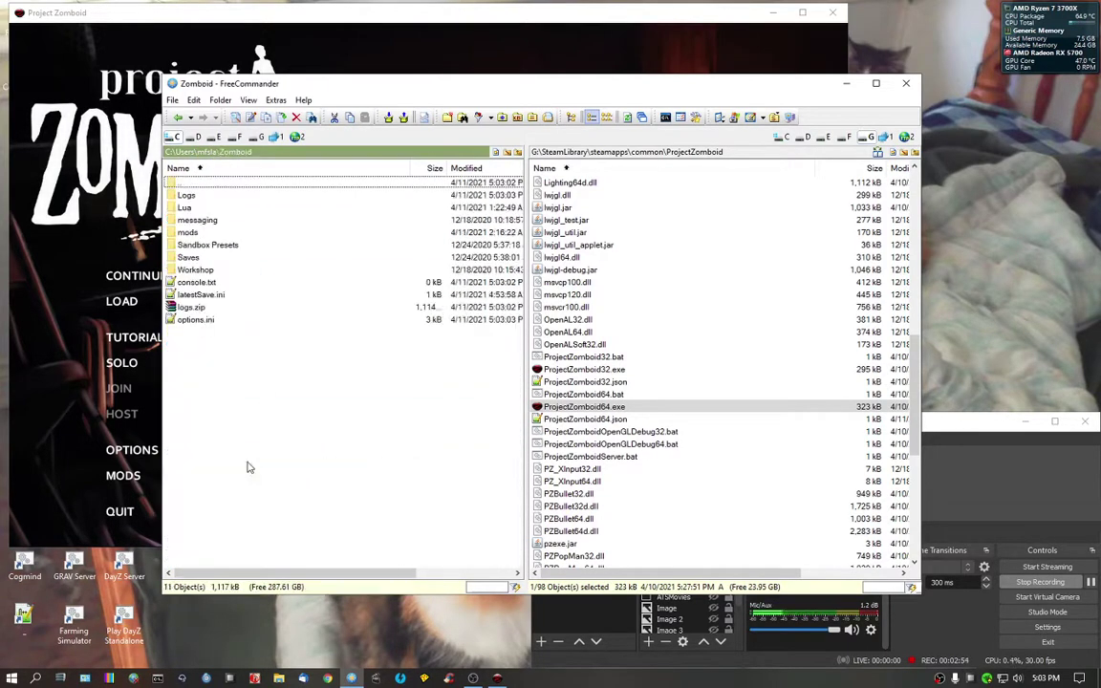
double_click(268, 232)
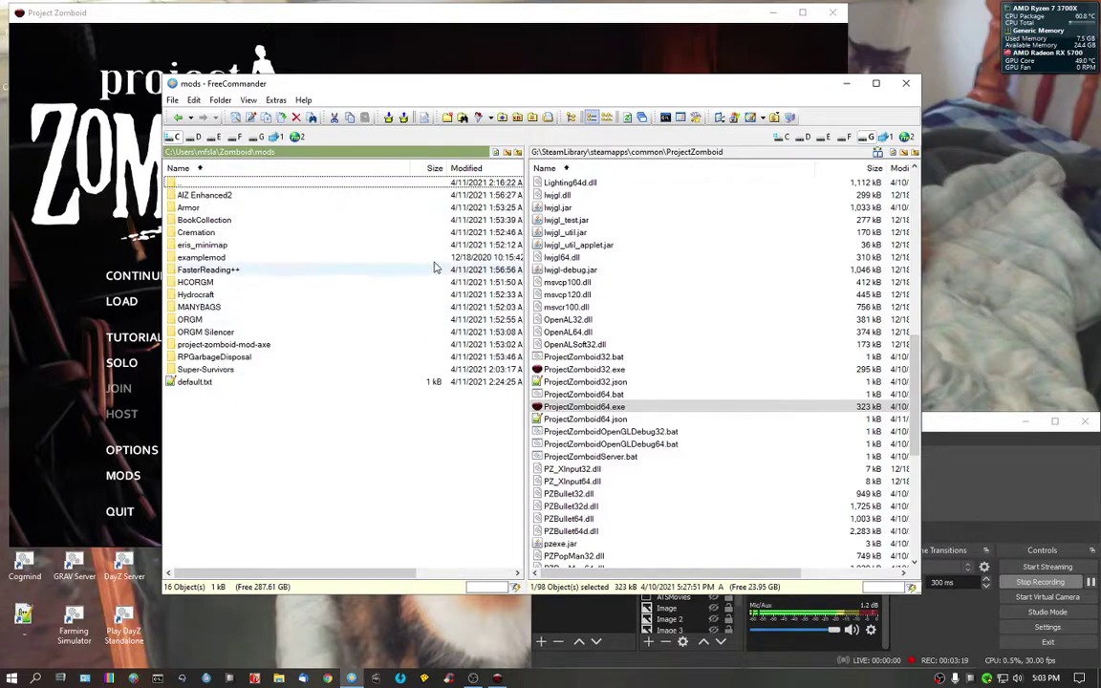
Check the MODS screen lists Hydrocraft enabled, then return and choose QUIT.
left_click(905, 84)
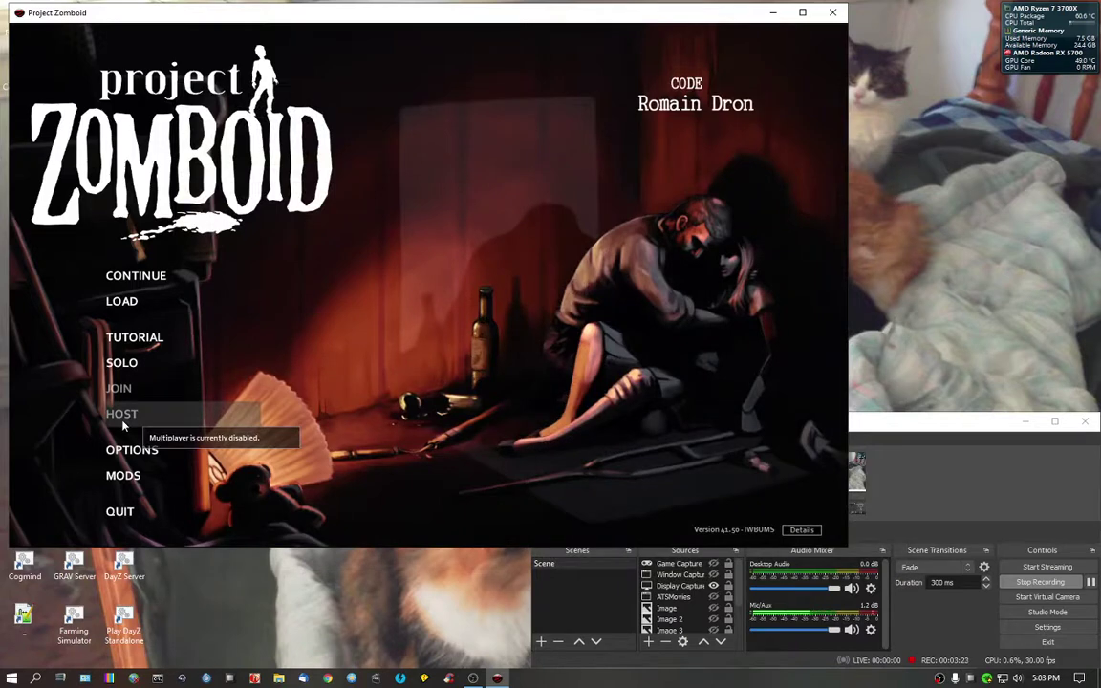
left_click(139, 477)
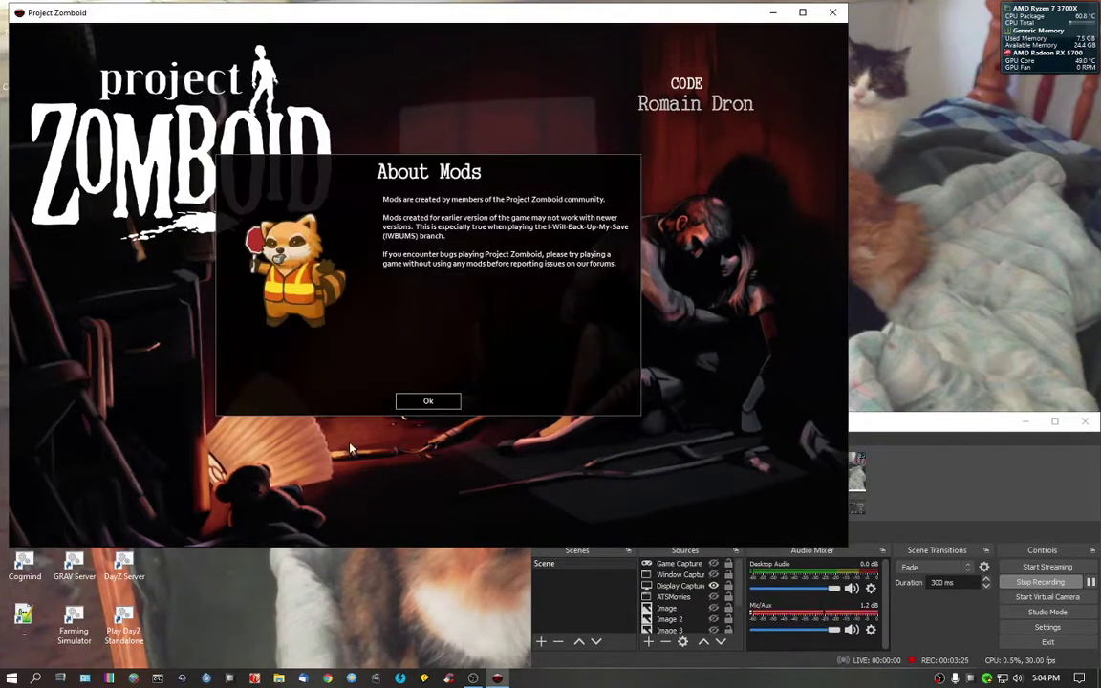
left_click(427, 400)
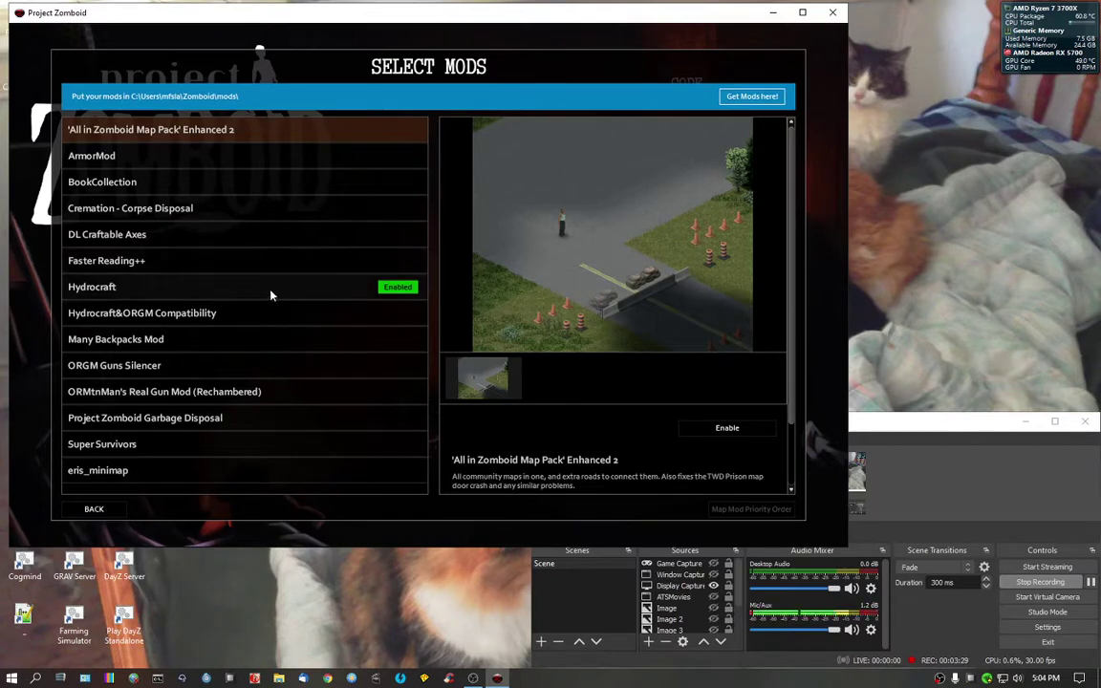
left_click(103, 509)
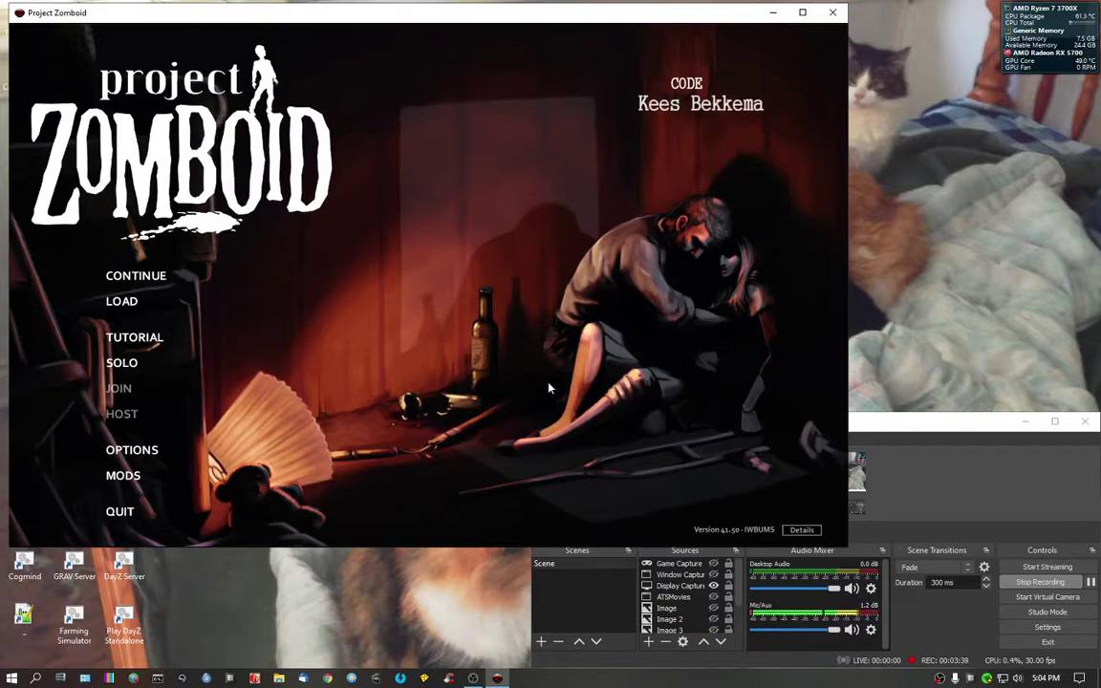
left_click(120, 511)
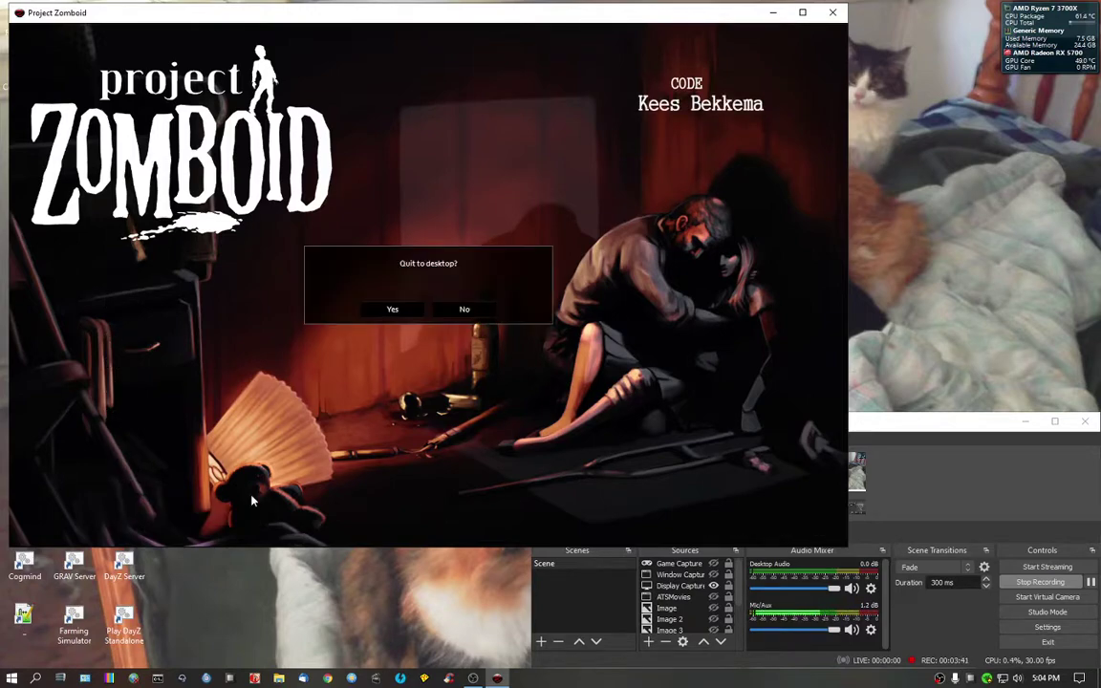
Confirm quitting the game and select ProjectZomboid64.json in FreeCommander's right panel.
left_click(406, 311)
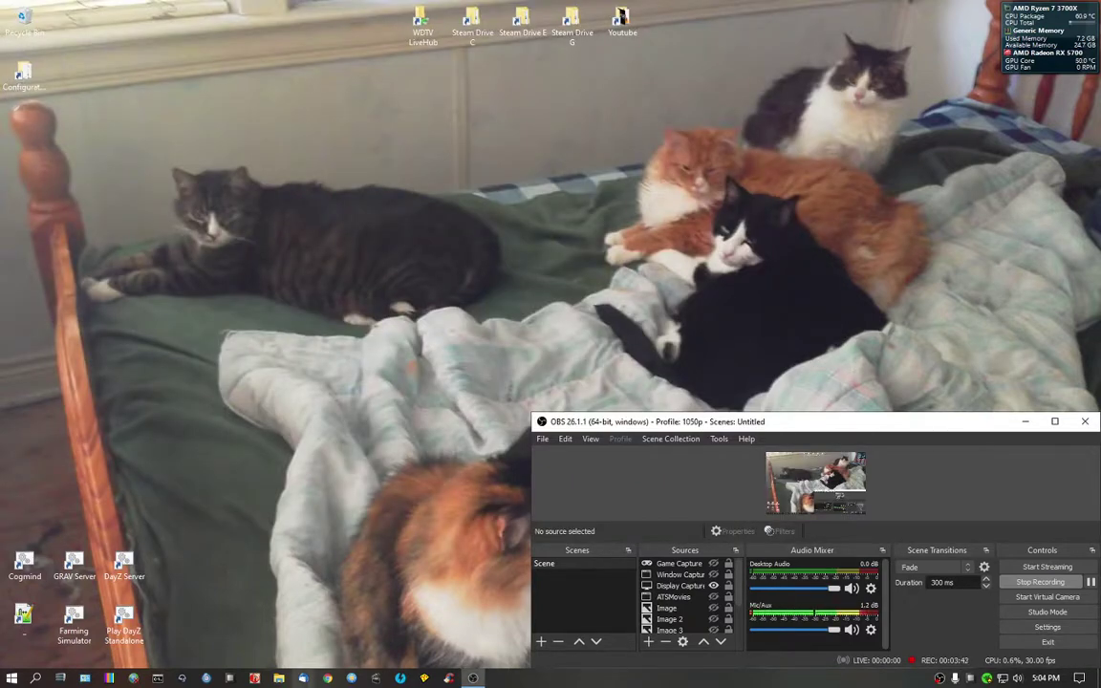
left_click(351, 677)
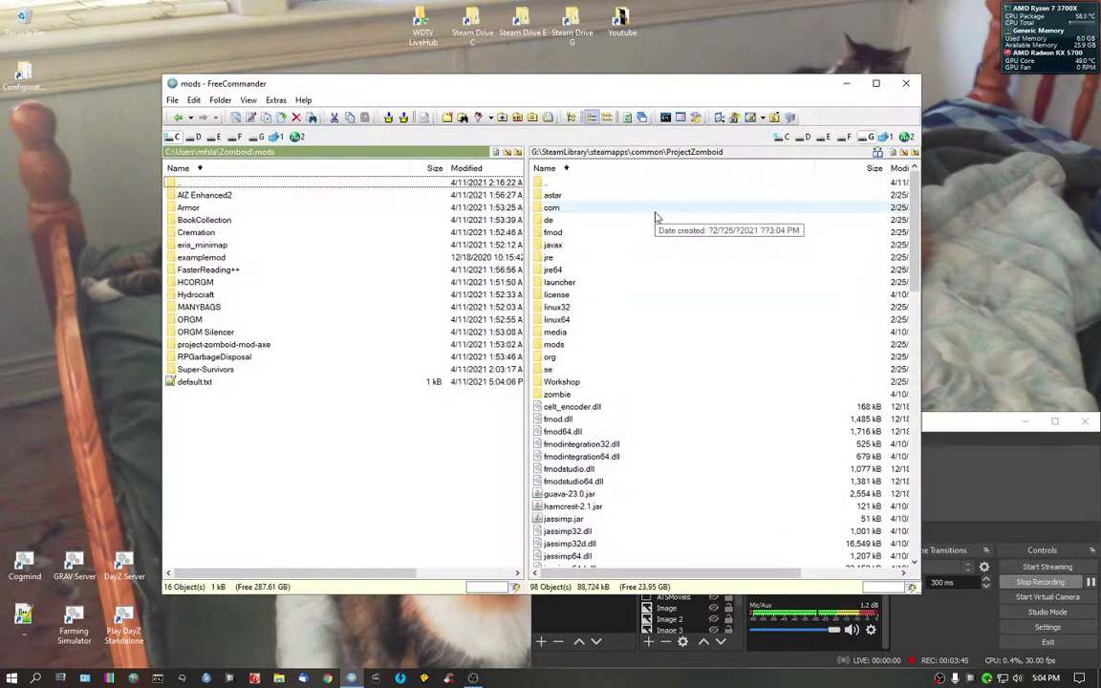
scroll(716, 339, "down", 15)
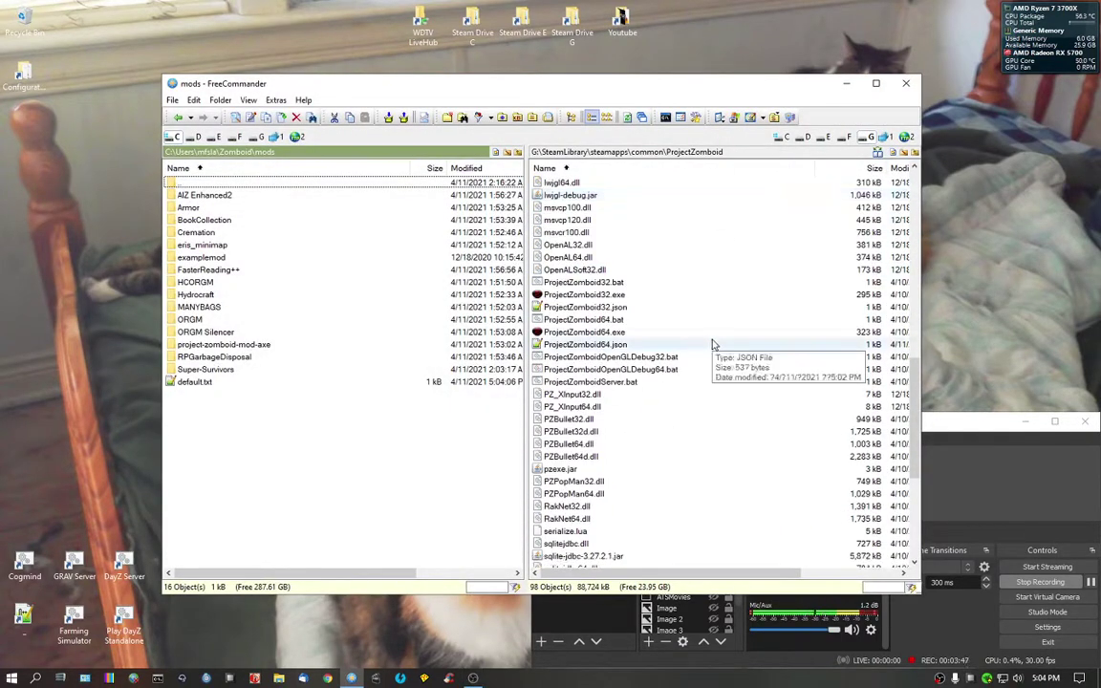
left_click(658, 344)
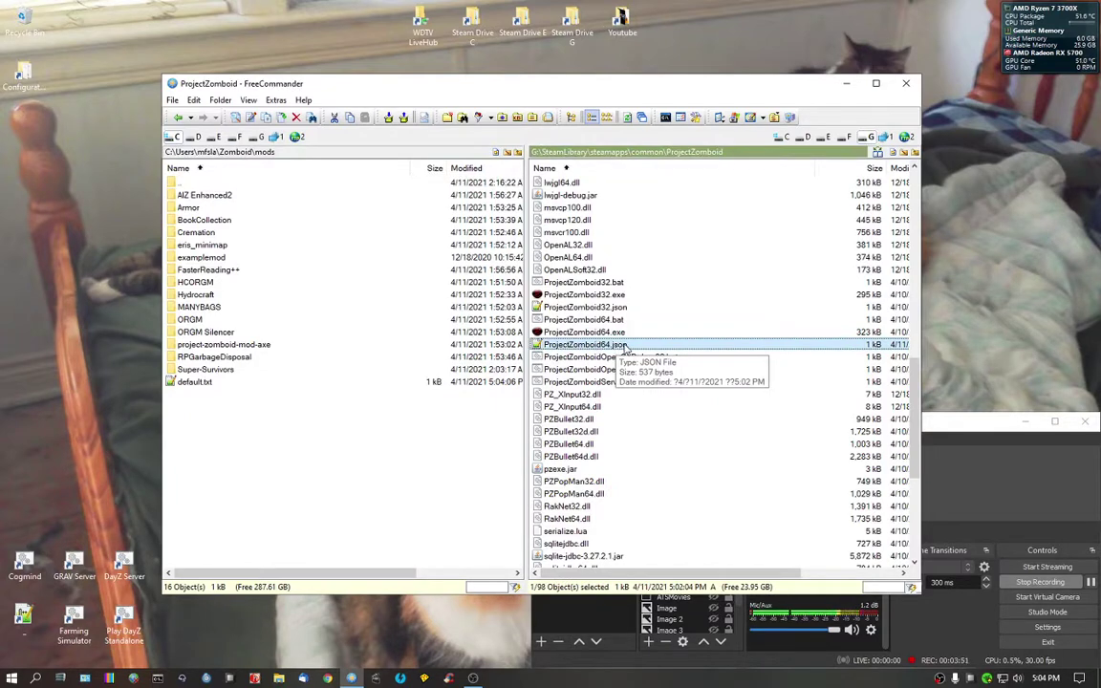
Restore -Dzomboid.steam=1 in ProjectZomboid64.json, then verify ProjectZomboid64.exe fails with 'Steam must be running'.
key("F4")
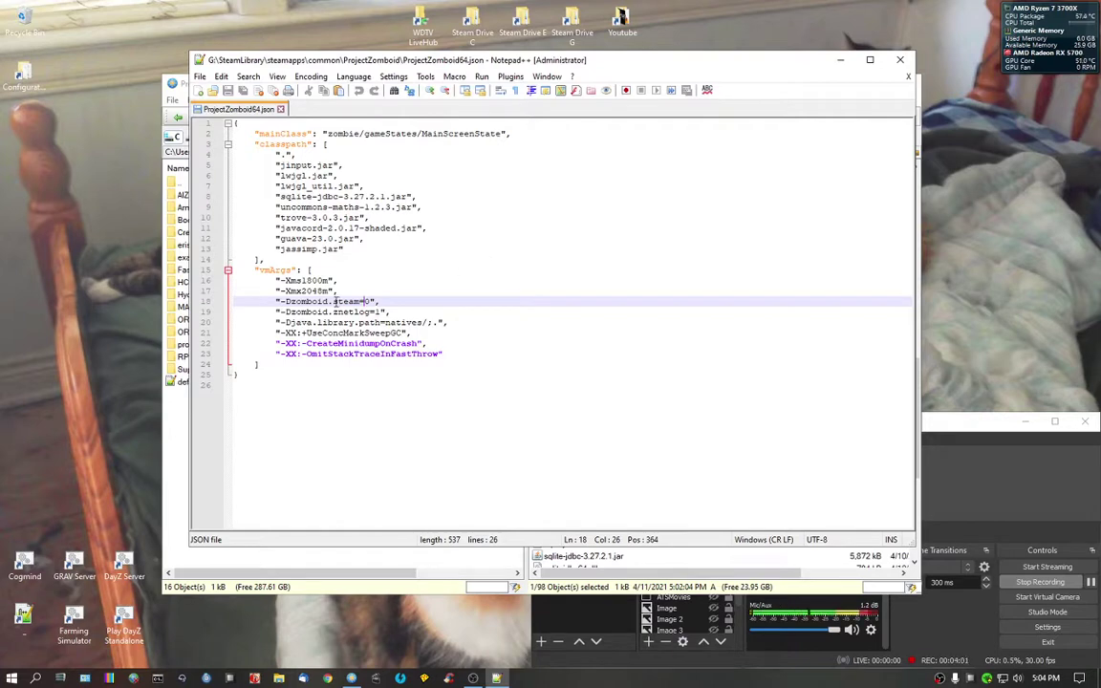
key("Delete")
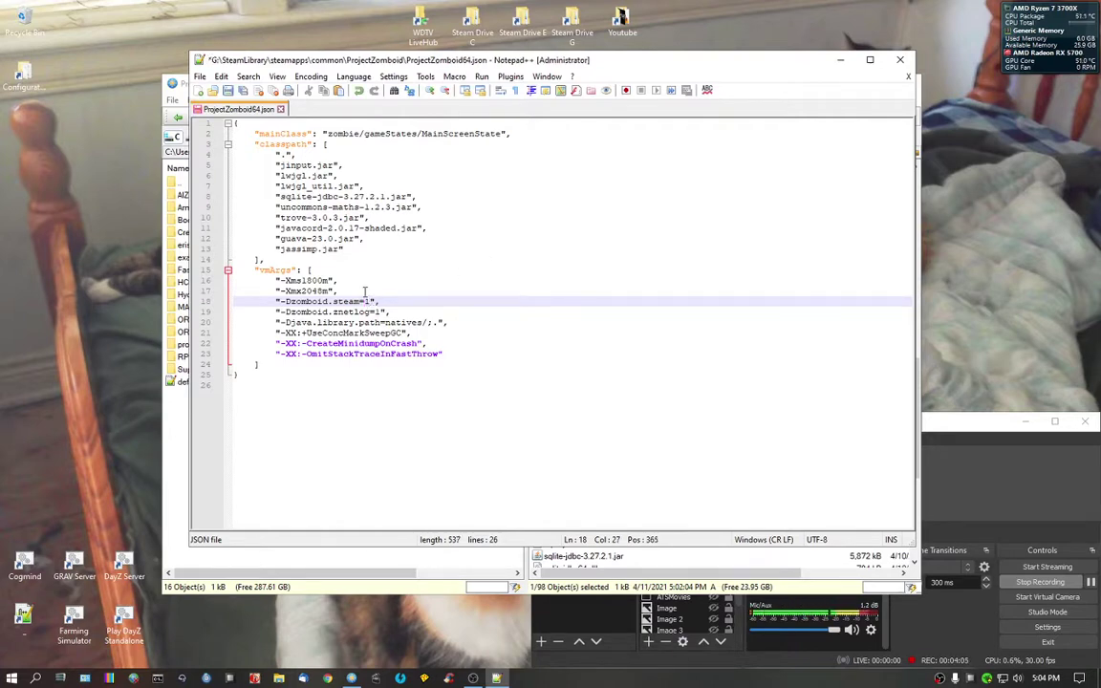
left_click(227, 91)
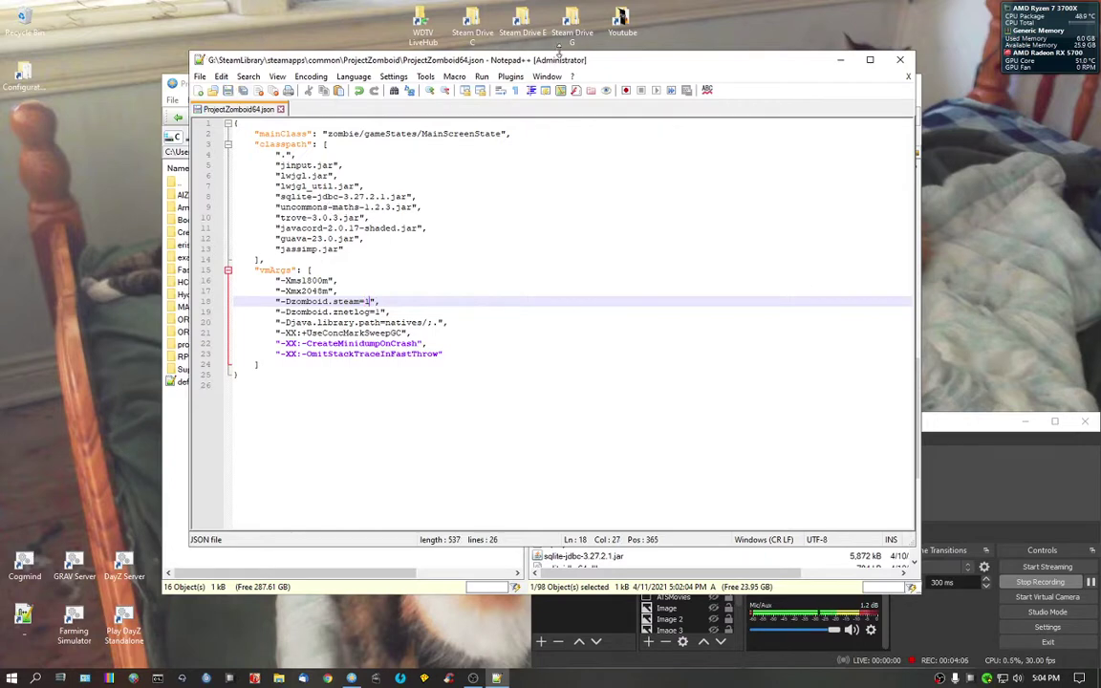
left_click(900, 59)
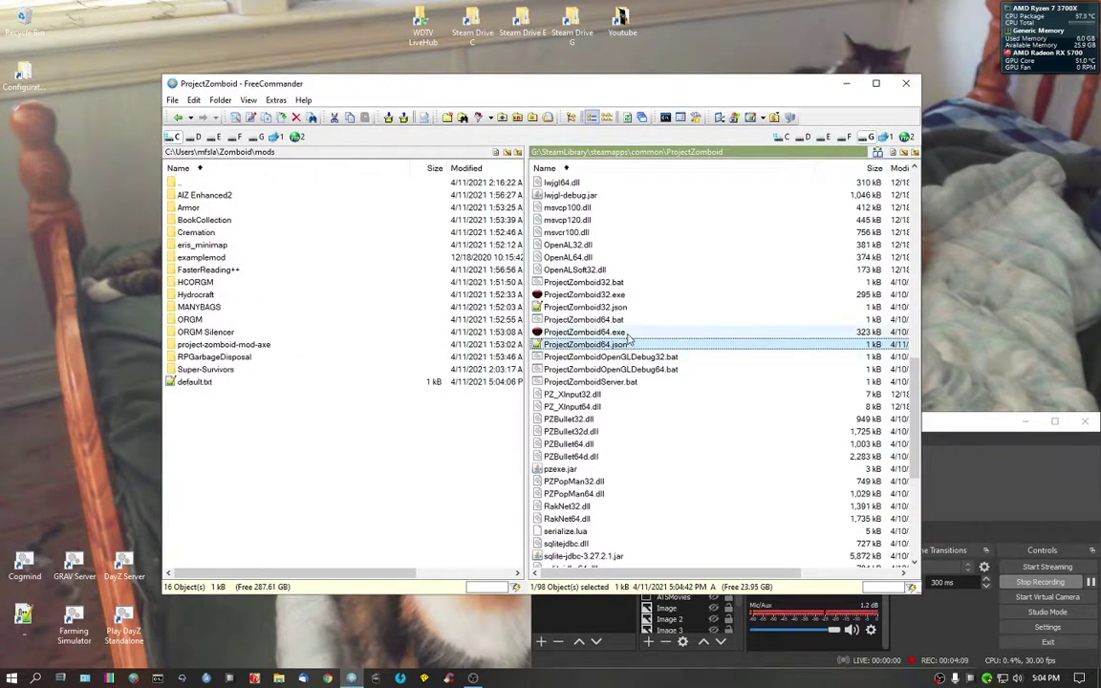
double_click(628, 333)
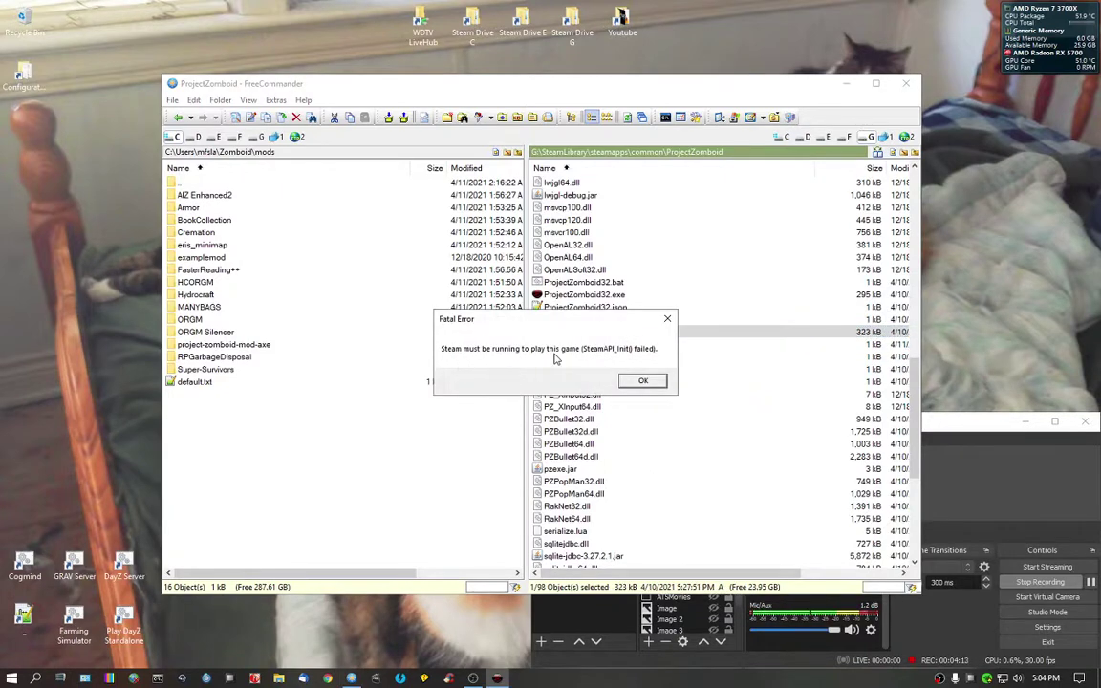
left_click(642, 381)
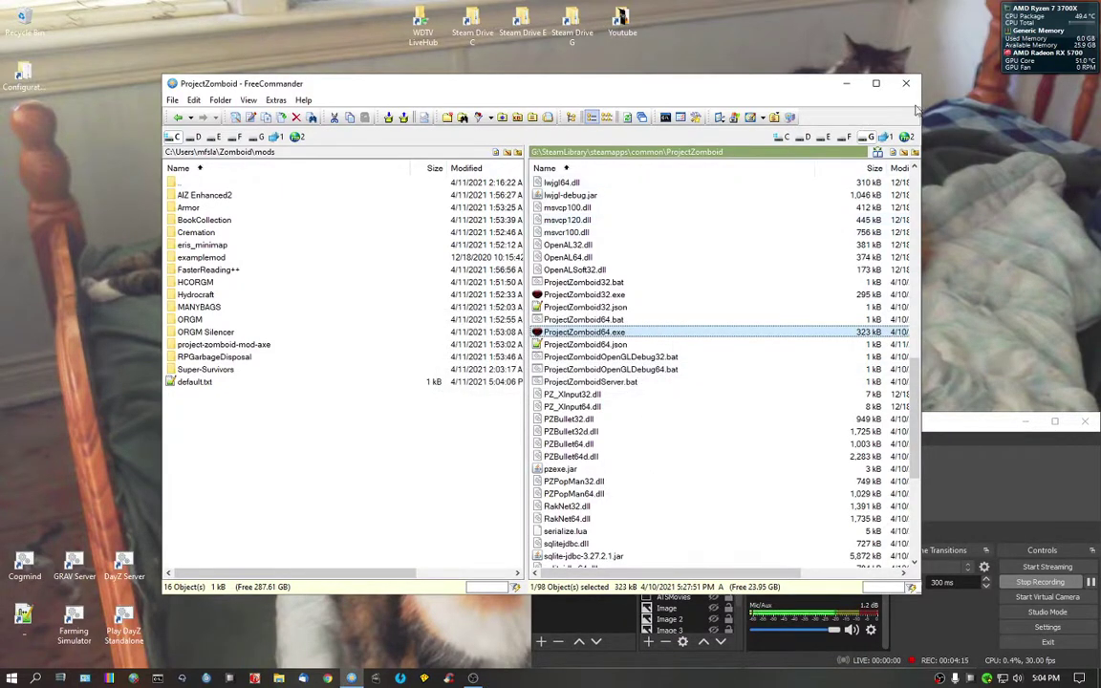